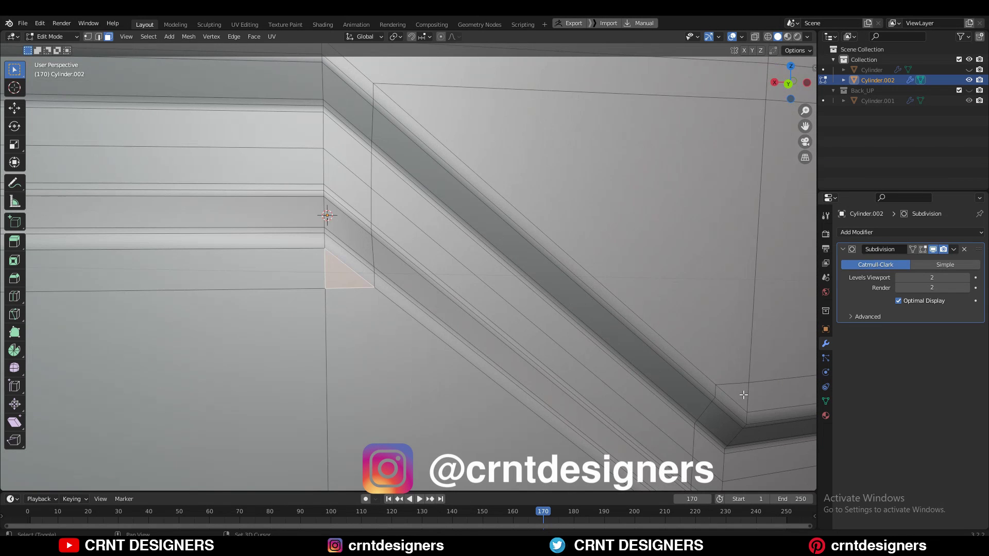
# Step: Examine the finished ring's stepped groove, its corner topology and the smoothed surface from several sides
pyautogui.keyDown('shift'); pyautogui.click(739, 392); pyautogui.keyUp('shift')
pyautogui.scroll(-5, 694, 346)
pyautogui.scroll(-7, 695, 345)
pyautogui.moveTo(695, 346); pyautogui.dragTo(532, 337, button='middle')
pyautogui.scroll(8, 324, 294)
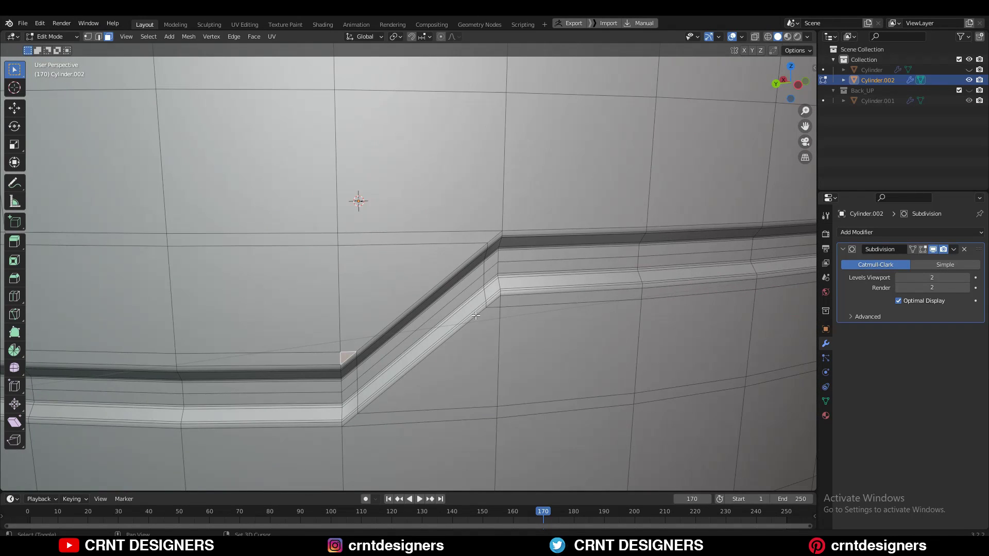
pyautogui.scroll(-8, 495, 305)
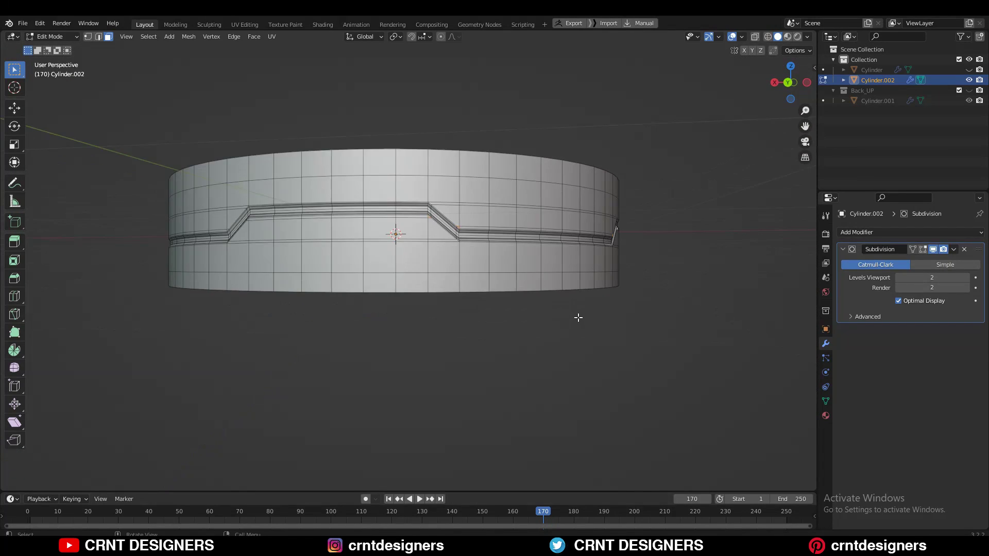
pyautogui.press('Tab')
pyautogui.moveTo(578, 317); pyautogui.dragTo(446, 295, button='middle')
pyautogui.click(568, 346)
pyautogui.scroll(3, 446, 294)
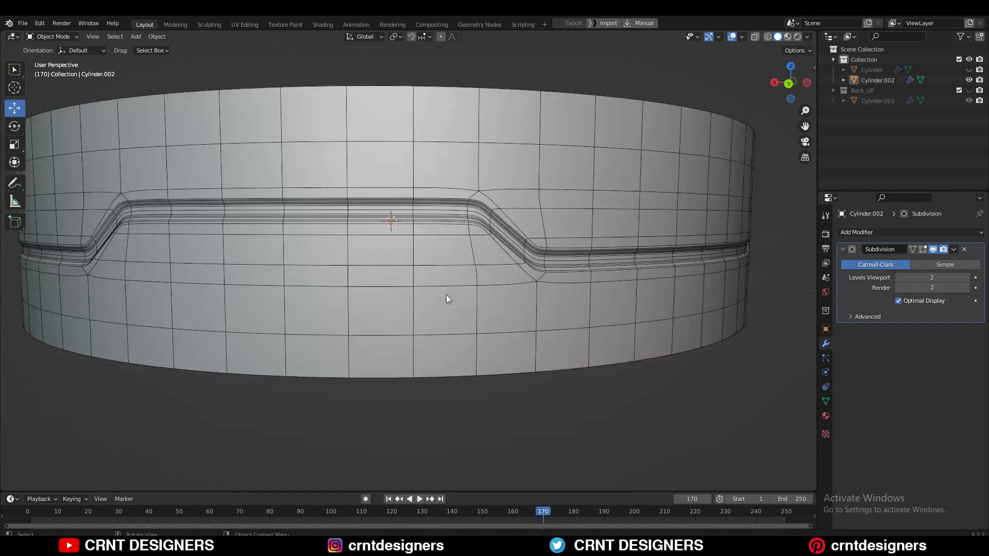
pyautogui.moveTo(572, 291); pyautogui.dragTo(462, 178, button='middle')
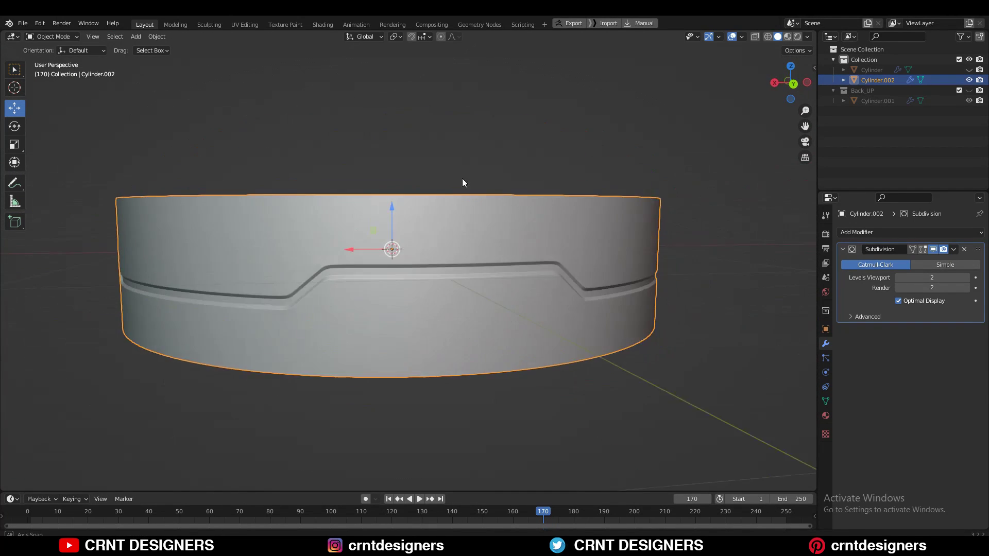
pyautogui.scroll(5, 462, 183)
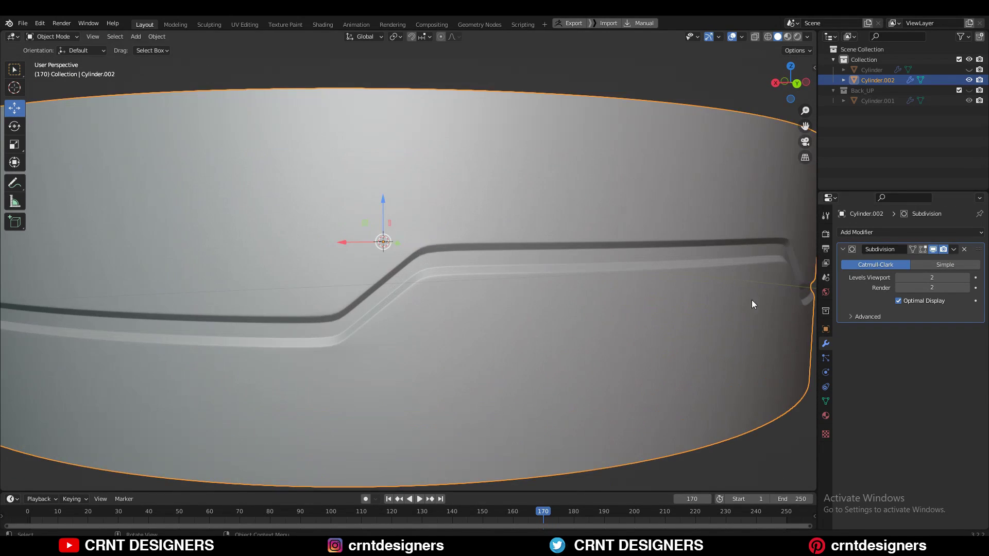
# Step: Examine the face loops running along the groove of the finished model in Edit Mode
pyautogui.press('Tab')
pyautogui.keyDown('alt'); pyautogui.click(428, 232); pyautogui.keyUp('alt')
pyautogui.press('3')
pyautogui.keyDown('alt'); pyautogui.click(427, 233); pyautogui.keyUp('alt')
pyautogui.scroll(-5, 428, 233)
pyautogui.moveTo(392, 278); pyautogui.dragTo(506, 312, button='middle')
pyautogui.scroll(-4, 515, 311)
pyautogui.press('Tab')
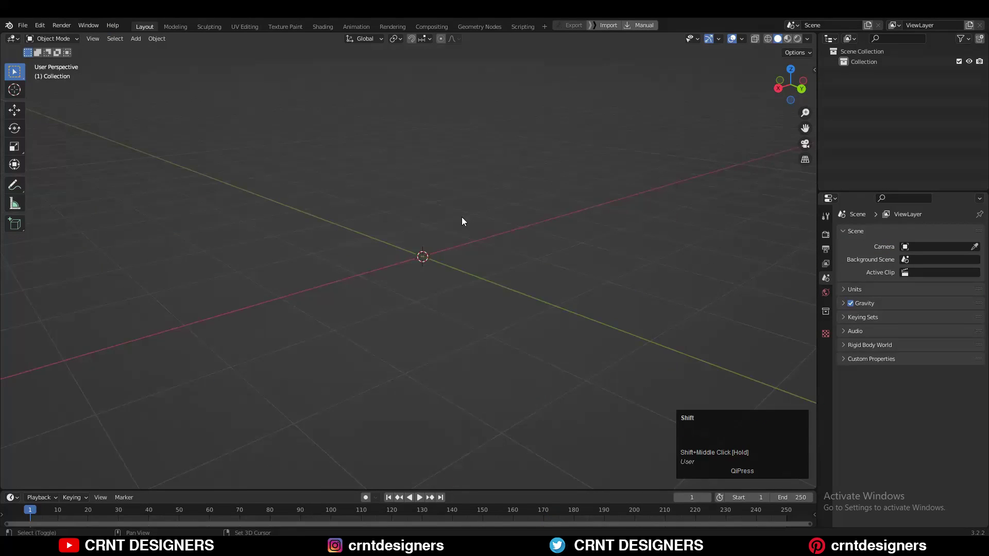
# Step: Add a cylinder at the origin and scale it to 0.2 along the Z axis
pyautogui.hotkey('shift', 'a')
pyautogui.moveTo(462, 217)
pyautogui.click(514, 284)
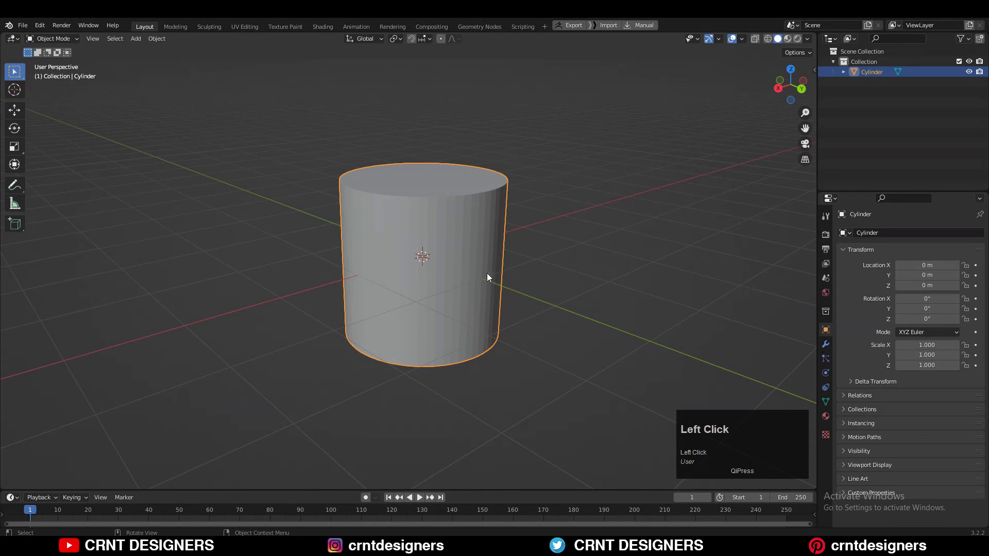
pyautogui.press('s')
pyautogui.press('z')
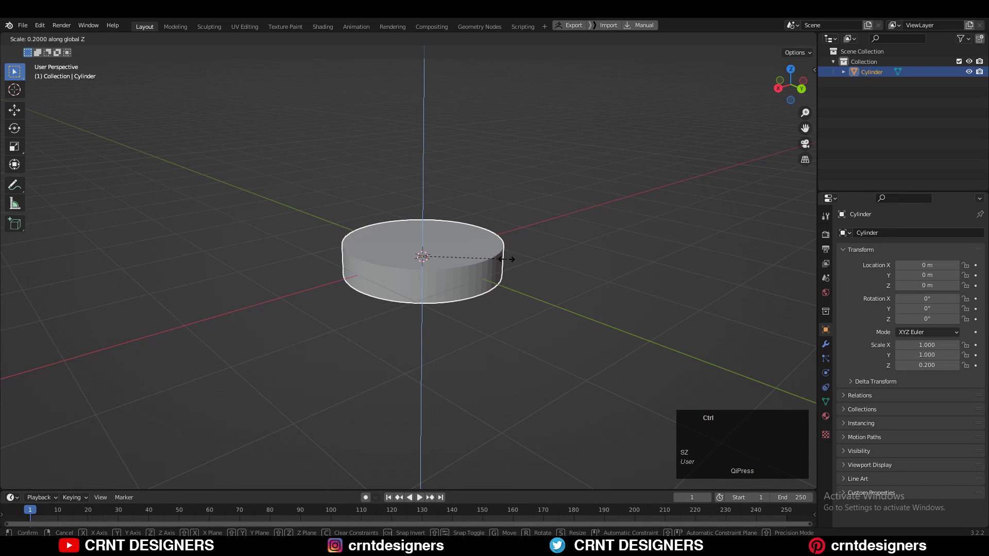
pyautogui.keyDown('ctrl'); pyautogui.click(504, 260); pyautogui.keyUp('ctrl')
# Step: Add three evenly spaced horizontal loop cuts around the cylinder's side, one at mid-height and one centred in each half
pyautogui.click(800, 89)
pyautogui.keyDown('shift'); pyautogui.moveTo(585, 231); pyautogui.dragTo(482, 161, button='middle'); pyautogui.keyUp('shift')
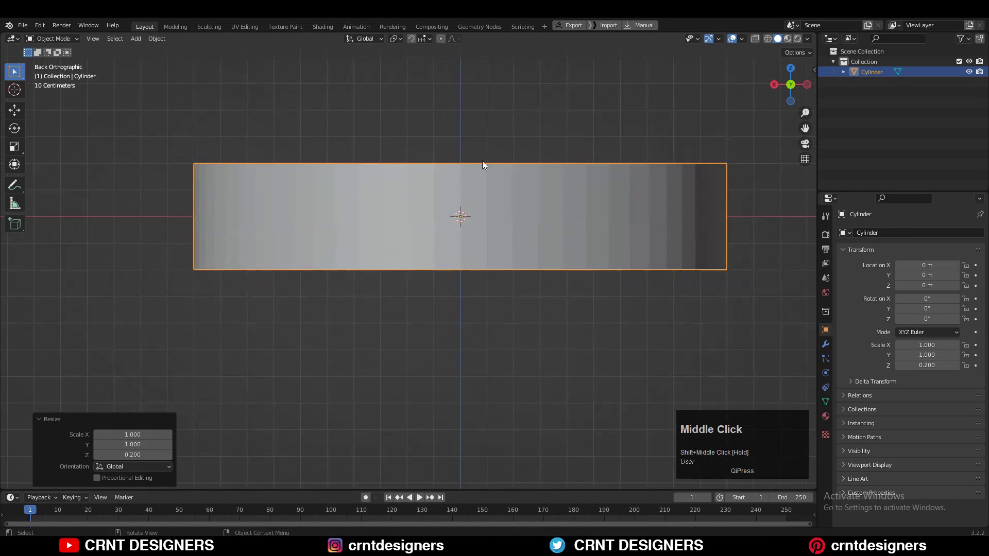
pyautogui.press('Tab')
pyautogui.hotkey('ctrl', 'r')
pyautogui.rightClick(457, 212)
pyautogui.hotkey('ctrl', 'r')
pyautogui.click(455, 227)
pyautogui.rightClick(455, 226)
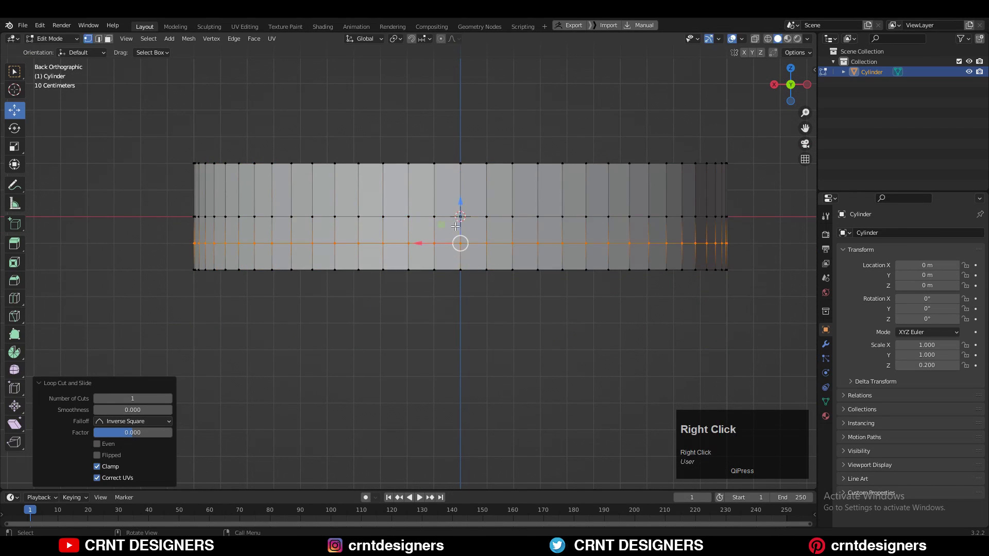
pyautogui.hotkey('ctrl', 'r')
pyautogui.click(470, 201)
pyautogui.rightClick(472, 208)
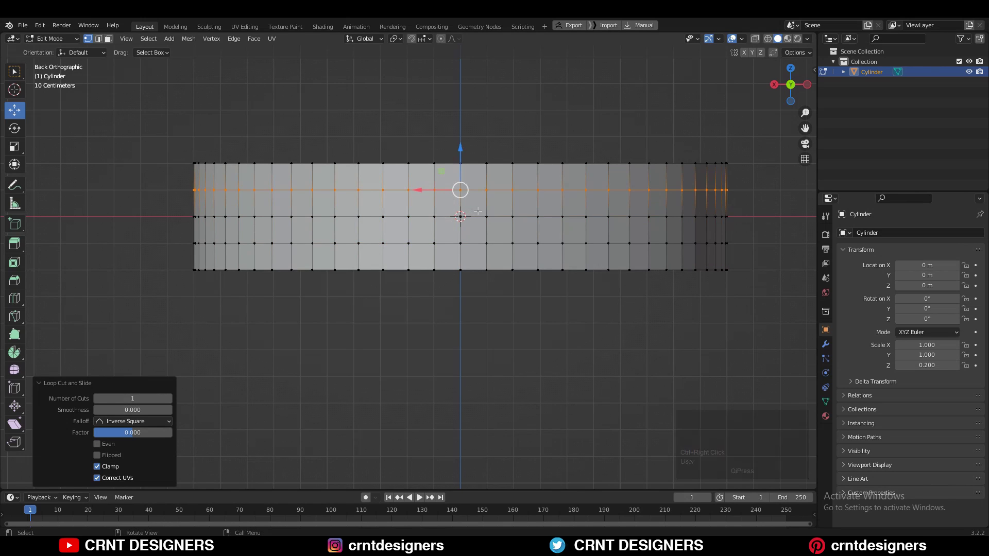
# Step: Turn on X-ray and, in top view, select the group of rim vertices centred on the cylinder's +Y side
pyautogui.click(712, 109)
pyautogui.click(756, 38)
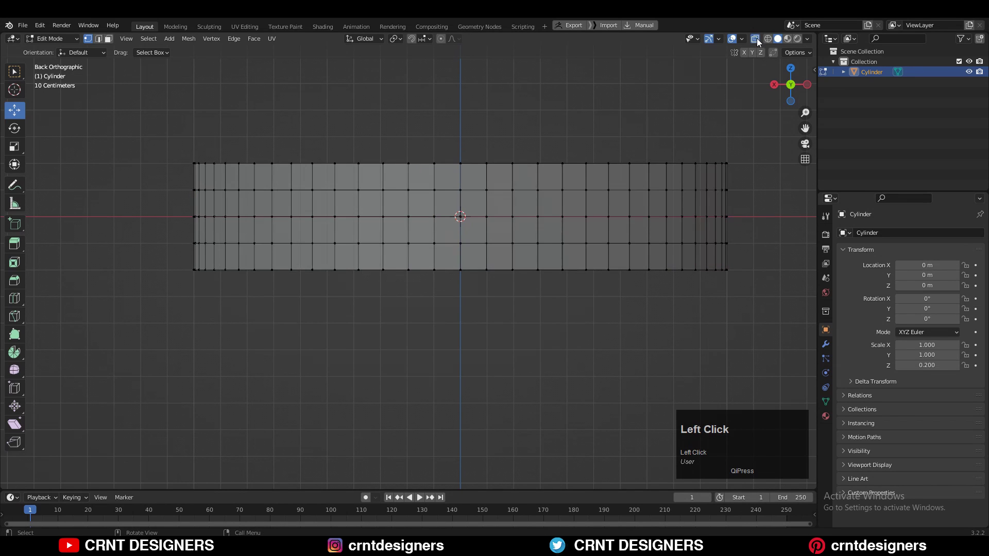
pyautogui.click(790, 68)
pyautogui.scroll(-1, 588, 128)
pyautogui.scroll(3, 565, 176)
pyautogui.keyDown('shift'); pyautogui.moveTo(498, 105); pyautogui.dragTo(588, 170, button='middle'); pyautogui.keyUp('shift')
pyautogui.moveTo(375, 178); pyautogui.dragTo(472, 238)
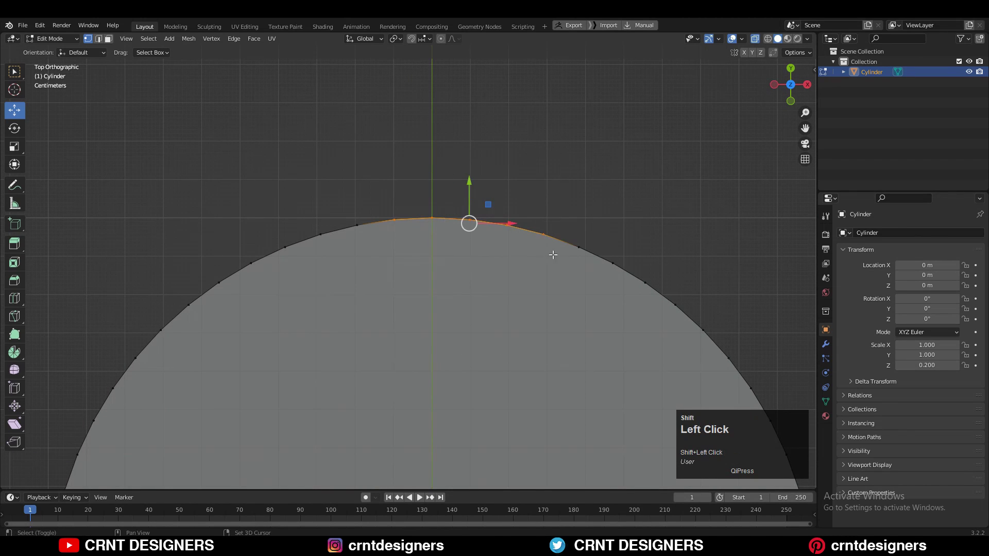
pyautogui.scroll(-3, 331, 271)
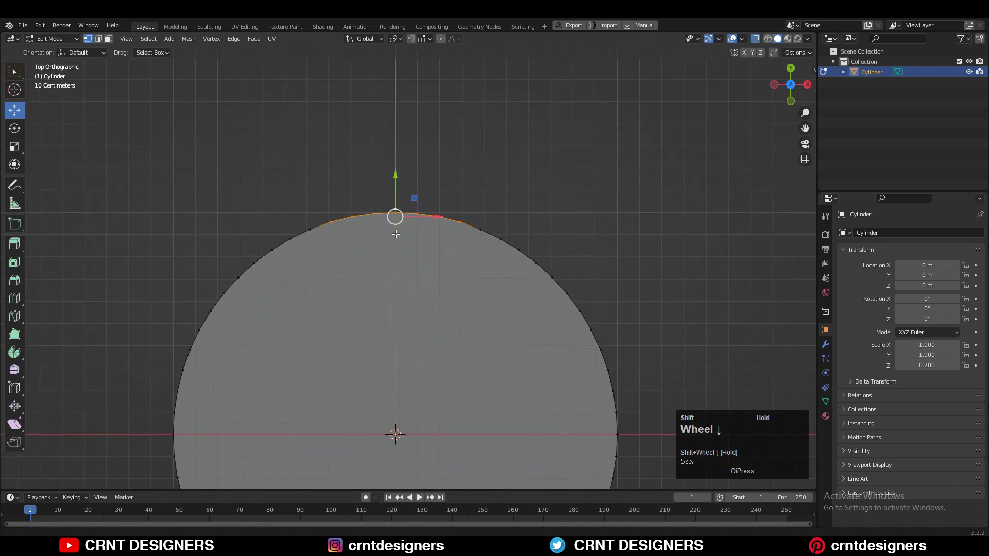
# Step: Add the matching group of rim vertices centred on the cylinder's +X side to the selection
pyautogui.scroll(3, 738, 263)
pyautogui.keyDown('shift'); pyautogui.moveTo(722, 246); pyautogui.dragTo(632, 348); pyautogui.keyUp('shift')
pyautogui.keyDown('shift'); pyautogui.moveTo(640, 306); pyautogui.dragTo(496, 217, button='middle'); pyautogui.keyUp('shift')
pyautogui.keyDown('shift'); pyautogui.moveTo(553, 272); pyautogui.dragTo(507, 331); pyautogui.keyUp('shift')
pyautogui.keyDown('shift'); pyautogui.moveTo(586, 179); pyautogui.dragTo(575, 319, button='middle'); pyautogui.keyUp('shift')
pyautogui.keyDown('shift'); pyautogui.moveTo(530, 281); pyautogui.dragTo(493, 212); pyautogui.keyUp('shift')
pyautogui.scroll(-6, 498, 233)
# Step: Deselect the top and bottom vertex rows in side view, keeping only the three inner rows selected
pyautogui.click(754, 40)
pyautogui.moveTo(492, 196); pyautogui.dragTo(363, 107, button='middle')
pyautogui.click(790, 89)
pyautogui.scroll(3, 690, 154)
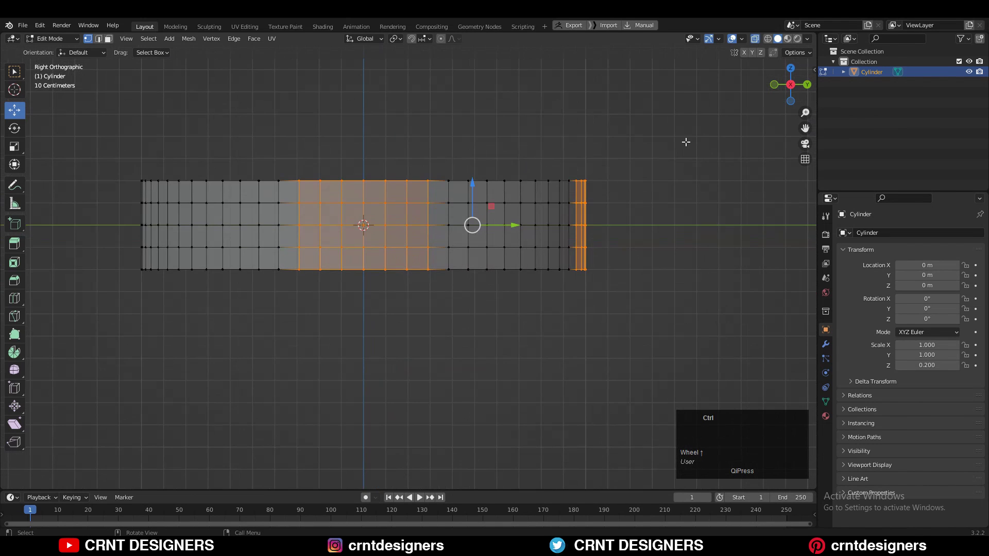
pyautogui.keyDown('ctrl'); pyautogui.moveTo(691, 139); pyautogui.dragTo(100, 192); pyautogui.keyUp('ctrl')
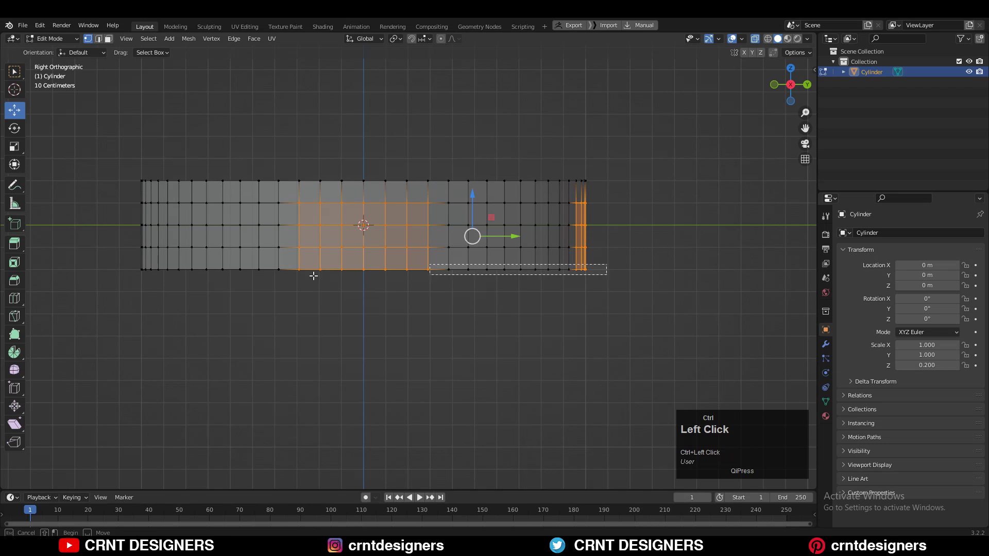
pyautogui.keyDown('ctrl'); pyautogui.moveTo(313, 276); pyautogui.dragTo(313, 276); pyautogui.keyUp('ctrl')
# Step: Move the selected inner vertices up 0.08 m along Z to form the raised sections
pyautogui.scroll(2, 529, 169)
pyautogui.moveTo(501, 171); pyautogui.dragTo(499, 154)
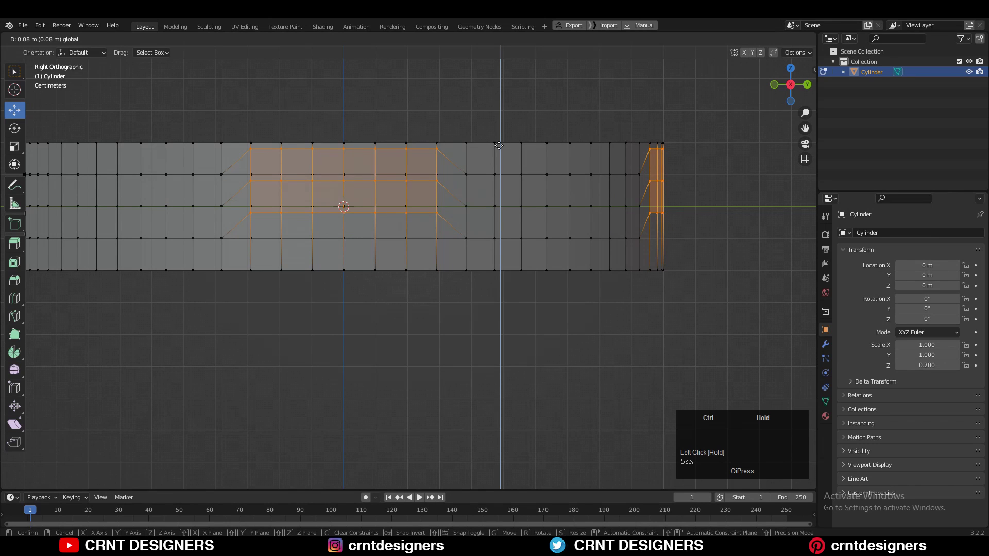
pyautogui.keyDown('ctrl'); pyautogui.moveTo(499, 145); pyautogui.dragTo(499, 145); pyautogui.keyUp('ctrl')
pyautogui.keyDown('shift'); pyautogui.moveTo(468, 163); pyautogui.dragTo(481, 188, button='middle'); pyautogui.keyUp('shift')
pyautogui.scroll(-4, 481, 188)
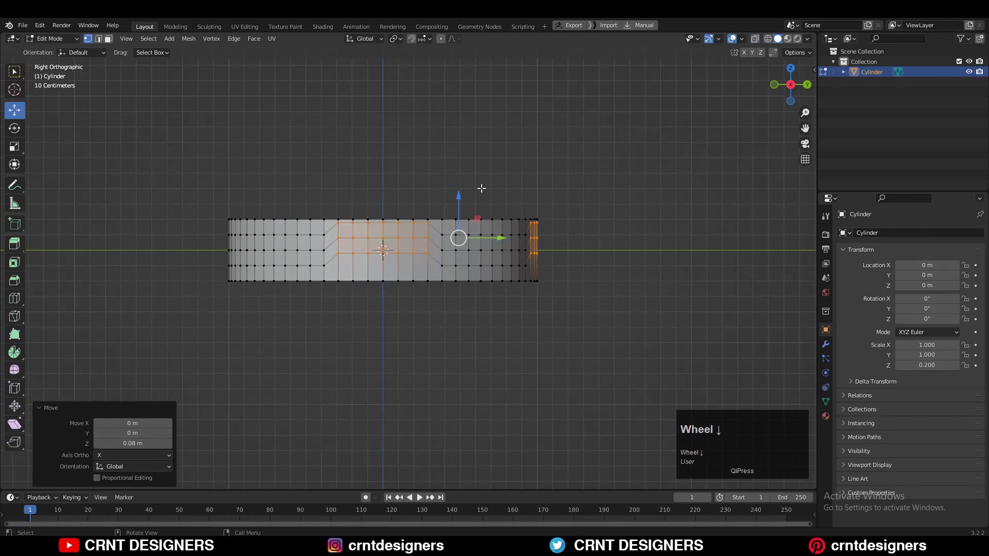
# Step: Symmetrize the whole mesh twice, adjusting the direction, so the raised sections repeat on the opposite sides of the cylinder
pyautogui.moveTo(423, 197); pyautogui.dragTo(478, 249, button='middle')
pyautogui.press('a')
pyautogui.click(188, 39)
pyautogui.click(214, 197)
pyautogui.moveTo(402, 242); pyautogui.dragTo(349, 212, button='middle')
pyautogui.press('a')
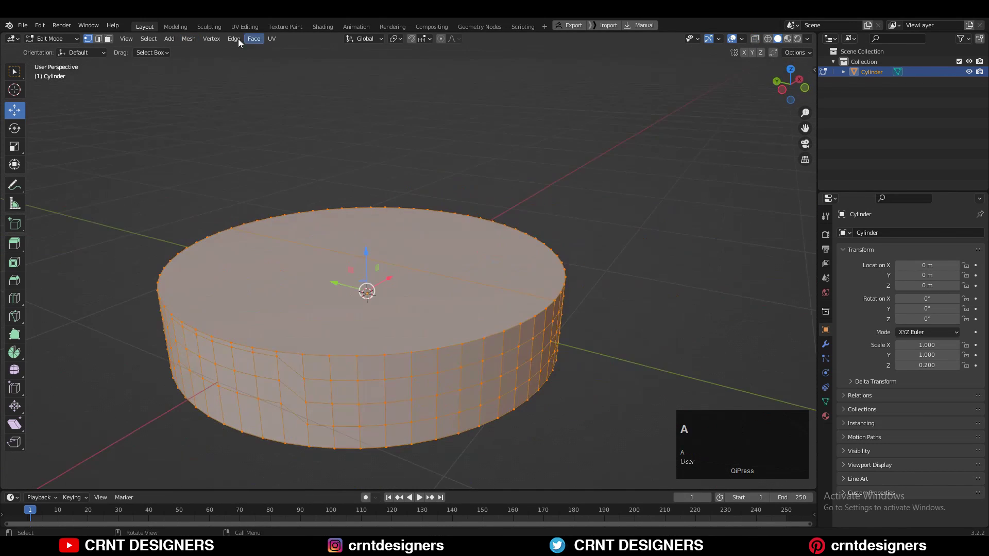
pyautogui.click(189, 38)
pyautogui.click(214, 197)
pyautogui.moveTo(376, 252)
pyautogui.mouseDown(button='middle')
pyautogui.moveTo(319, 218)
pyautogui.moveTo(361, 255)
pyautogui.mouseUp(button='middle')
pyautogui.click(132, 467)
pyautogui.click(134, 421)
# Step: Move the upper stepped edge loop down close to the middle one and the lower stepped loop up 0.08 m
pyautogui.press('2')
pyautogui.keyDown('alt'); pyautogui.click(272, 265); pyautogui.keyUp('alt')
pyautogui.press('KP_3')
pyautogui.scroll(4, 415, 196)
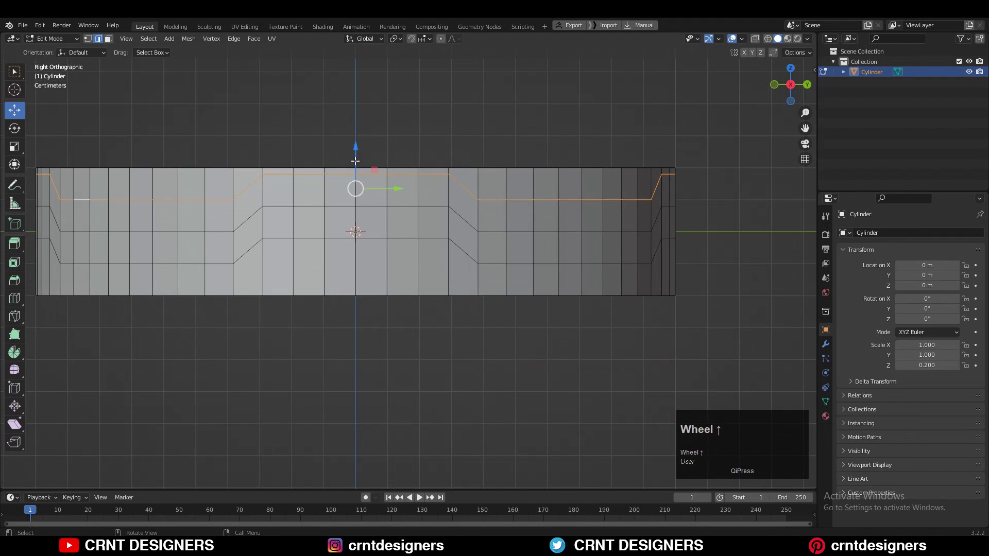
pyautogui.moveTo(355, 149); pyautogui.dragTo(351, 177)
pyautogui.keyDown('alt'); pyautogui.click(345, 199); pyautogui.keyUp('alt')
pyautogui.keyDown('ctrl'); pyautogui.moveTo(355, 219); pyautogui.dragTo(359, 194); pyautogui.keyUp('ctrl')
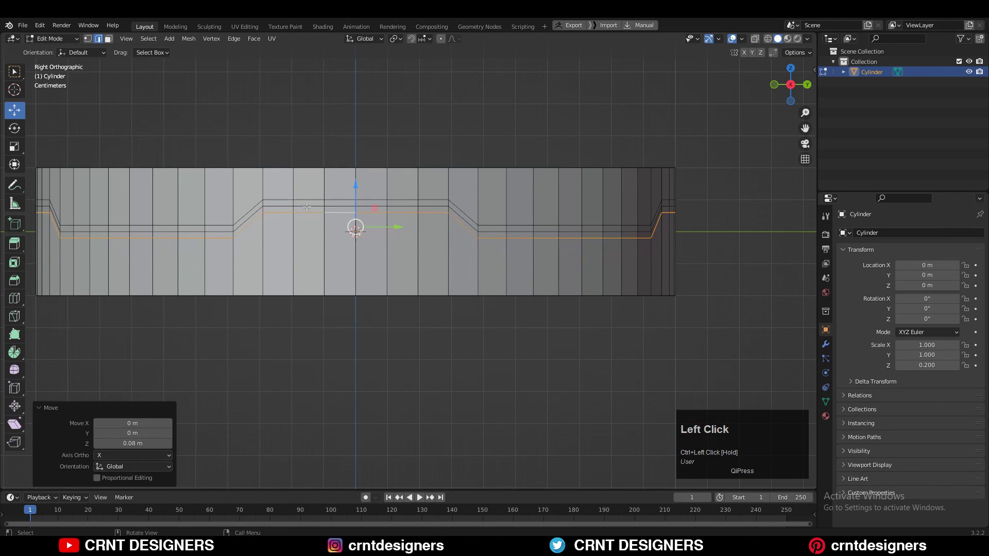
# Step: Select both face bands between the three stepped edge loops and move them slightly down along Z
pyautogui.press('3')
pyautogui.keyDown('alt'); pyautogui.click(263, 209); pyautogui.keyUp('alt')
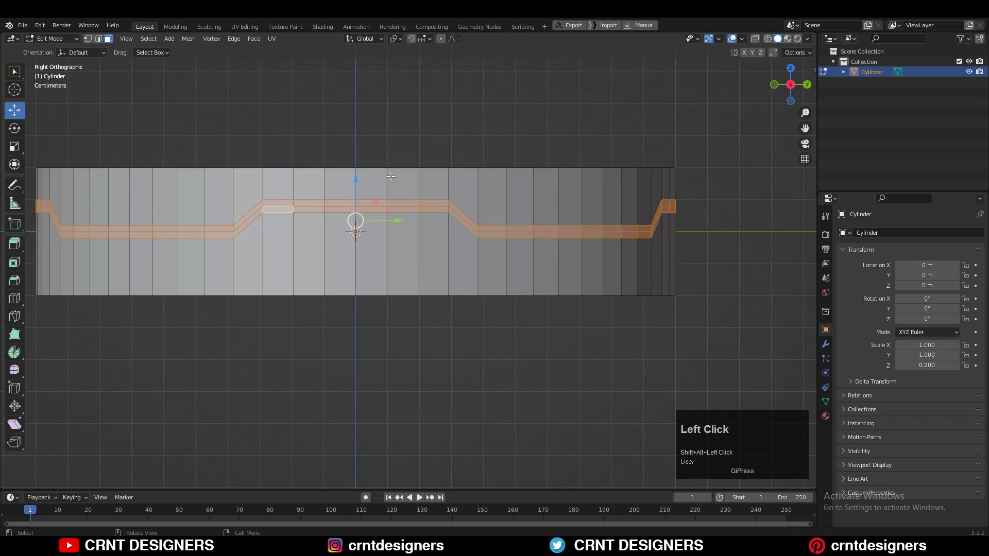
pyautogui.keyDown('ctrl'); pyautogui.moveTo(356, 181); pyautogui.dragTo(363, 191); pyautogui.keyUp('ctrl')
# Step: Add a loop cut near the upper and lower border of the stepped band, each slid to a factor of 0.7
pyautogui.moveTo(389, 130); pyautogui.dragTo(492, 170, button='middle')
pyautogui.scroll(6, 492, 154)
pyautogui.hotkey('ctrl', 'r')
pyautogui.keyDown('ctrl'); pyautogui.click(492, 129); pyautogui.keyUp('ctrl')
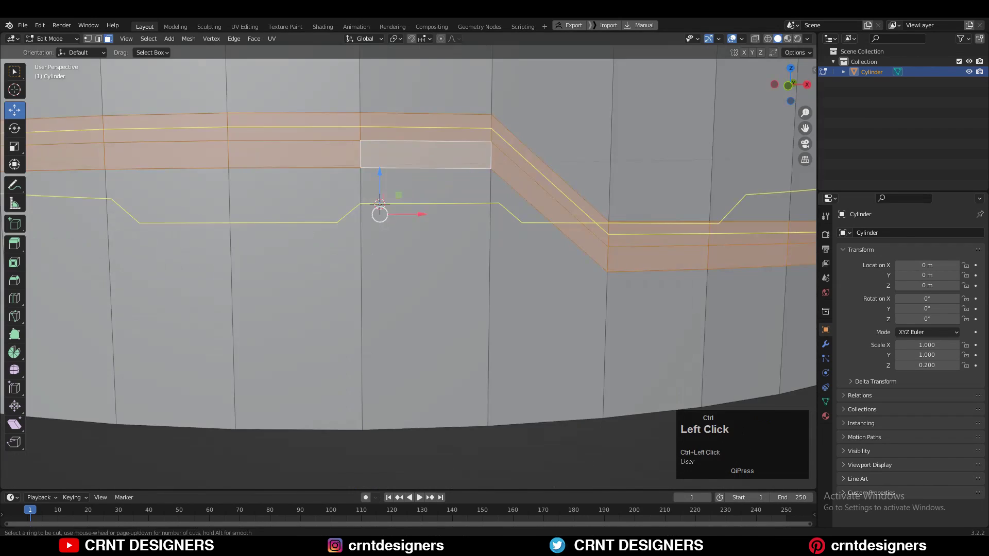
pyautogui.click(493, 118)
pyautogui.hotkey('ctrl', 'r')
pyautogui.keyDown('ctrl'); pyautogui.click(493, 163); pyautogui.keyUp('ctrl')
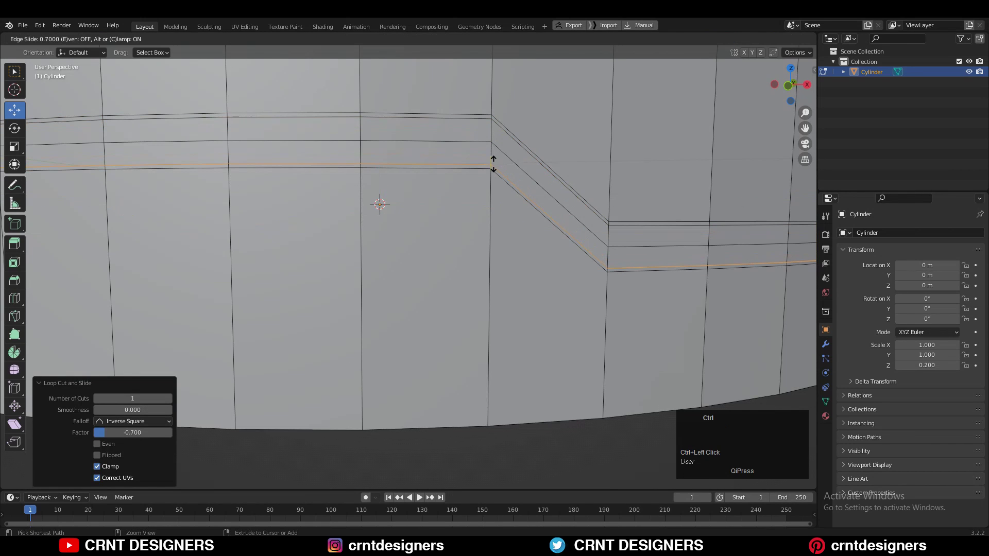
pyautogui.click(493, 163)
# Step: Select the two inner face loops of the stepped band and extrude them inward along their normals by about 0.006 m
pyautogui.press('3')
pyautogui.keyDown('alt'); pyautogui.keyDown('shift'); pyautogui.click(492, 131); pyautogui.keyUp('shift'); pyautogui.keyUp('alt')
pyautogui.keyDown('alt'); pyautogui.keyDown('shift'); pyautogui.click(493, 153); pyautogui.keyUp('shift'); pyautogui.keyUp('alt')
pyautogui.scroll(-6, 493, 153)
pyautogui.moveTo(493, 155); pyautogui.dragTo(515, 197, button='middle')
pyautogui.moveTo(14, 245); pyautogui.dragTo(62, 290)
pyautogui.scroll(5, 380, 236)
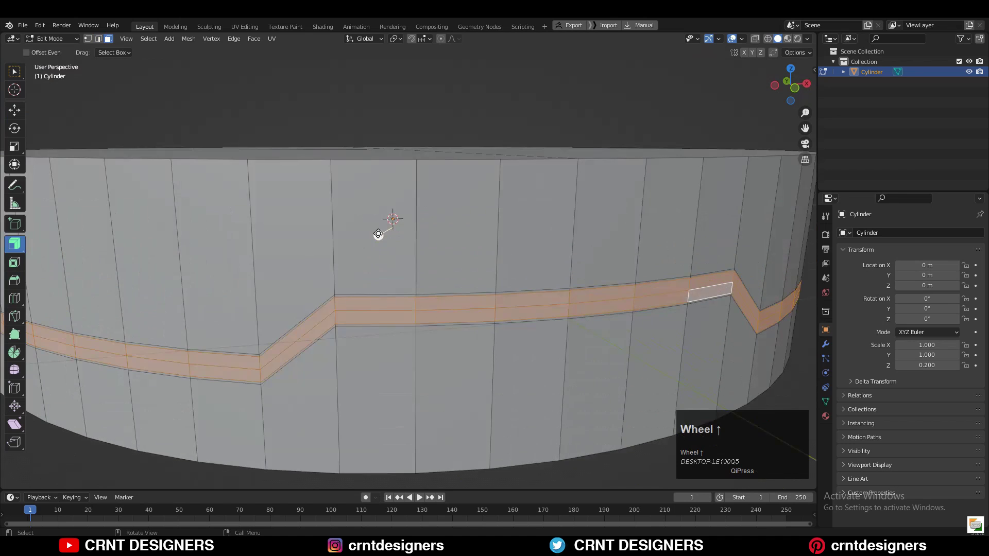
pyautogui.keyDown('shift'); pyautogui.moveTo(379, 236); pyautogui.dragTo(366, 263); pyautogui.keyUp('shift')
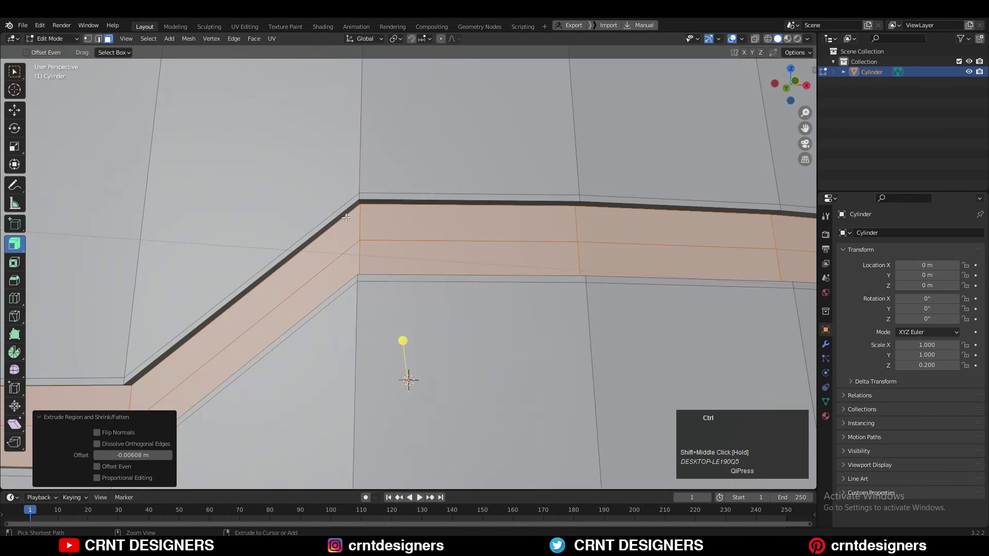
# Step: Add a centred loop cut to each of the two face loops on the groove's floor
pyautogui.hotkey('ctrl', 'r')
pyautogui.click(360, 222)
pyautogui.keyDown('ctrl'); pyautogui.rightClick(360, 205); pyautogui.keyUp('ctrl')
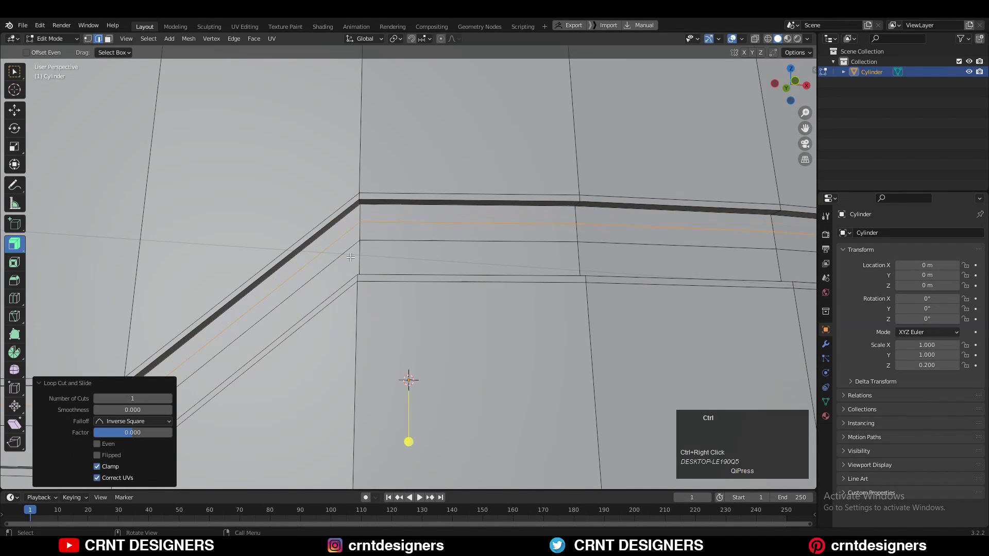
pyautogui.hotkey('ctrl', 'r')
pyautogui.keyDown('ctrl'); pyautogui.click(360, 258); pyautogui.keyUp('ctrl')
pyautogui.rightClick(360, 258)
# Step: Dissolve the uppermost and lowermost edge loops of the groove floor so the groove's walls slope
pyautogui.press('2')
pyautogui.keyDown('alt'); pyautogui.click(356, 207); pyautogui.keyUp('alt')
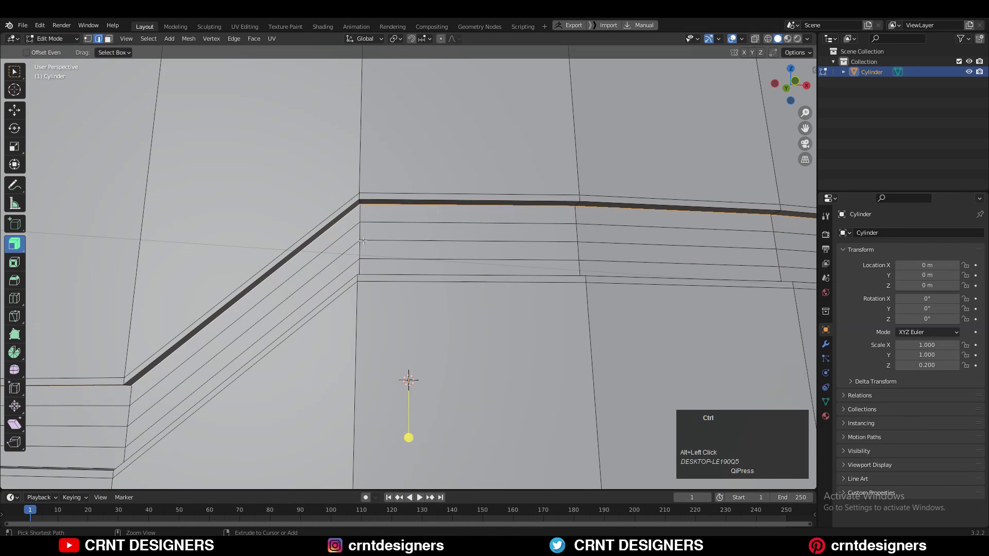
pyautogui.hotkey('ctrl', 'x')
pyautogui.keyDown('ctrl'); pyautogui.moveTo(363, 241); pyautogui.dragTo(361, 281, button='middle'); pyautogui.keyUp('ctrl')
pyautogui.moveTo(361, 281); pyautogui.dragTo(394, 211, button='middle')
pyautogui.moveTo(394, 211); pyautogui.dragTo(389, 232, button='middle')
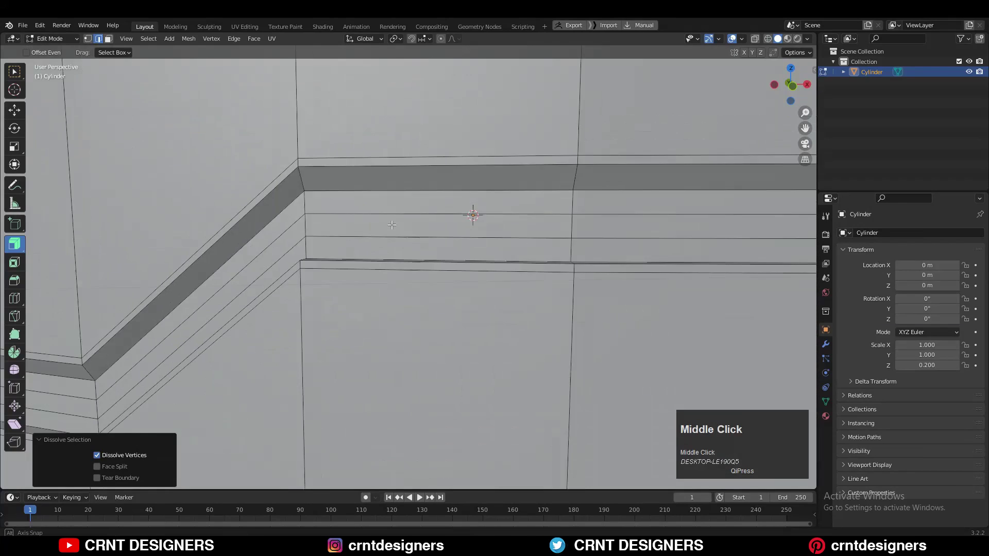
pyautogui.keyDown('alt'); pyautogui.click(322, 312); pyautogui.keyUp('alt')
pyautogui.hotkey('ctrl', 'x')
# Step: Add support loops near the groove floor's upper and lower edges, sliding the upper one to a factor of 0.7
pyautogui.press('3')
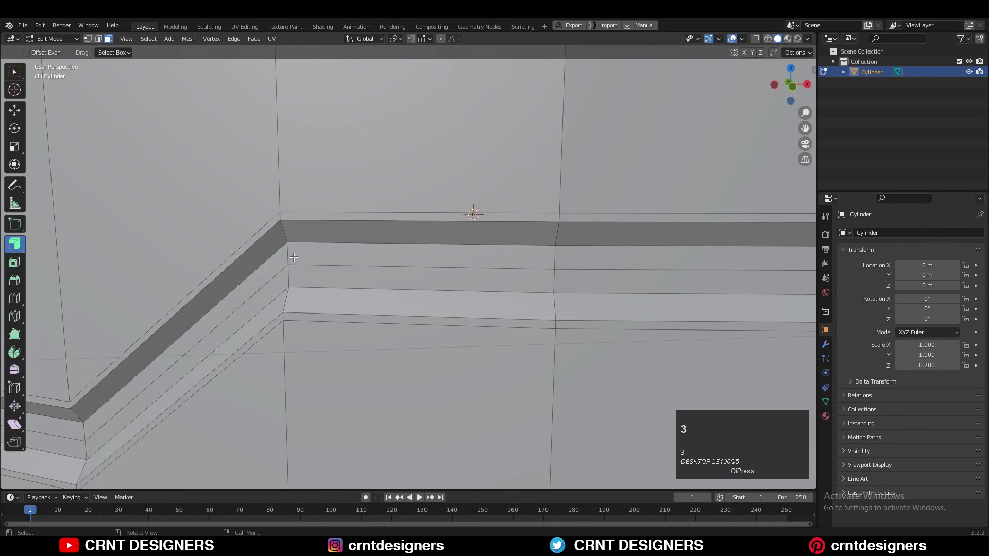
pyautogui.keyDown('alt'); pyautogui.click(292, 256); pyautogui.keyUp('alt')
pyautogui.keyDown('alt'); pyautogui.keyDown('shift'); pyautogui.click(292, 276); pyautogui.keyUp('shift'); pyautogui.keyUp('alt')
pyautogui.hotkey('ctrl', 'r')
pyautogui.click(292, 254)
pyautogui.keyDown('ctrl'); pyautogui.click(292, 245); pyautogui.keyUp('ctrl')
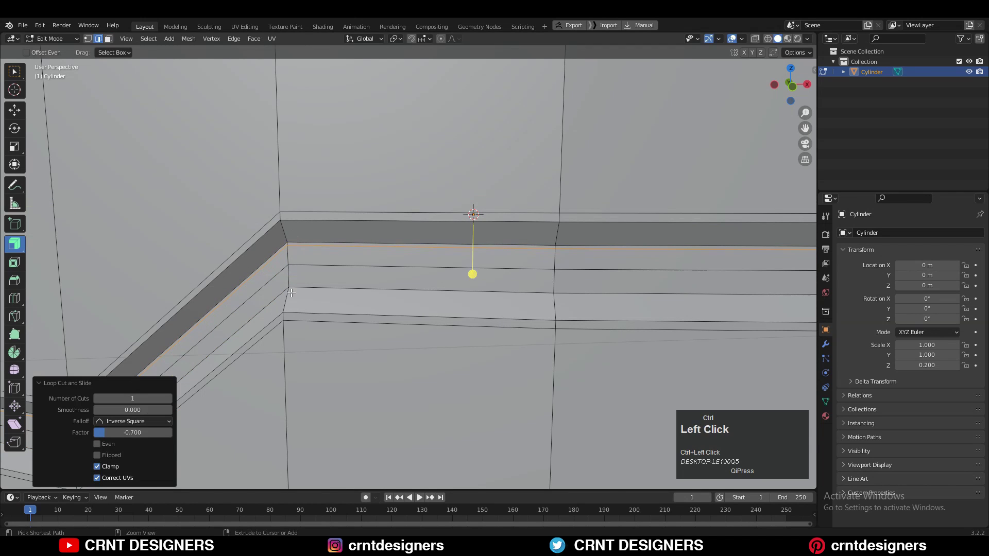
pyautogui.hotkey('ctrl', 'r')
pyautogui.keyDown('ctrl'); pyautogui.click(293, 283); pyautogui.keyUp('ctrl')
pyautogui.keyDown('ctrl'); pyautogui.click(298, 286); pyautogui.keyUp('ctrl')
# Step: Add support loops near both edges of the groove's upper sloping wall, each slid to a factor of 0.7
pyautogui.hotkey('ctrl', 'r')
pyautogui.keyDown('ctrl'); pyautogui.click(286, 233); pyautogui.keyUp('ctrl')
pyautogui.keyDown('ctrl'); pyautogui.click(286, 226); pyautogui.keyUp('ctrl')
pyautogui.hotkey('ctrl', 'r')
pyautogui.keyDown('ctrl'); pyautogui.click(289, 235); pyautogui.keyUp('ctrl')
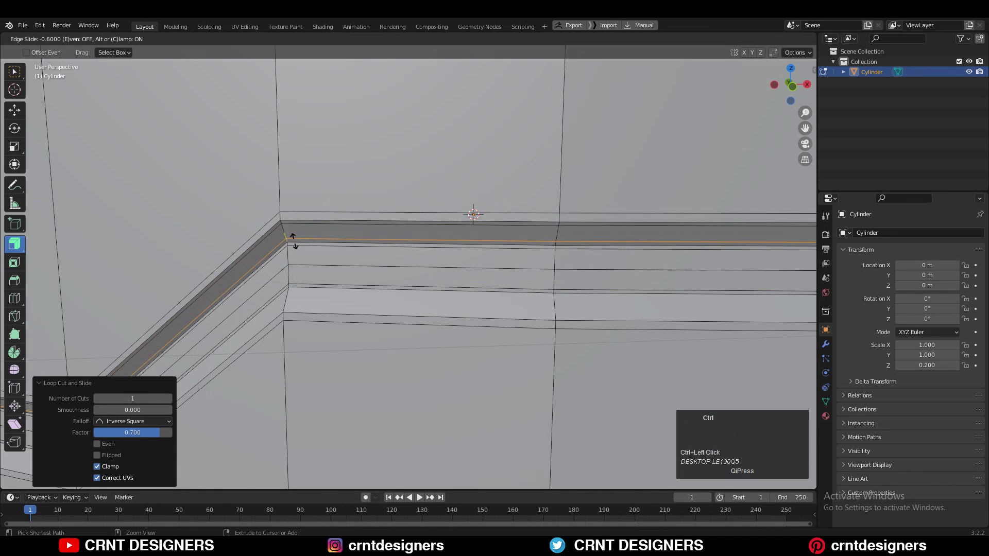
pyautogui.keyDown('ctrl'); pyautogui.click(295, 240); pyautogui.keyUp('ctrl')
# Step: Add support loops near the edges of the groove's lower sloping wall, sliding the lower one to a factor of 0.7
pyautogui.hotkey('ctrl', 'r')
pyautogui.keyDown('ctrl'); pyautogui.click(301, 297); pyautogui.keyUp('ctrl')
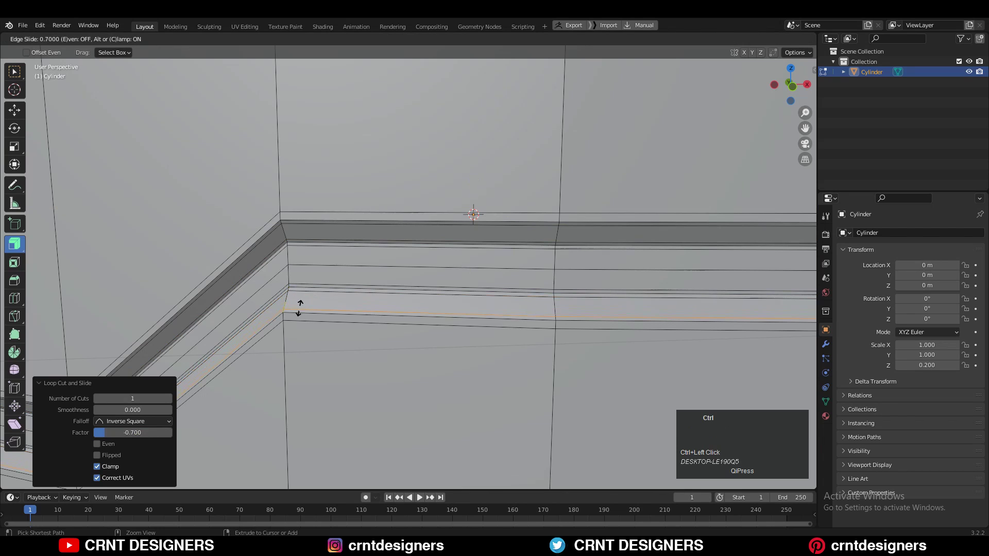
pyautogui.keyDown('ctrl'); pyautogui.click(299, 308); pyautogui.keyUp('ctrl')
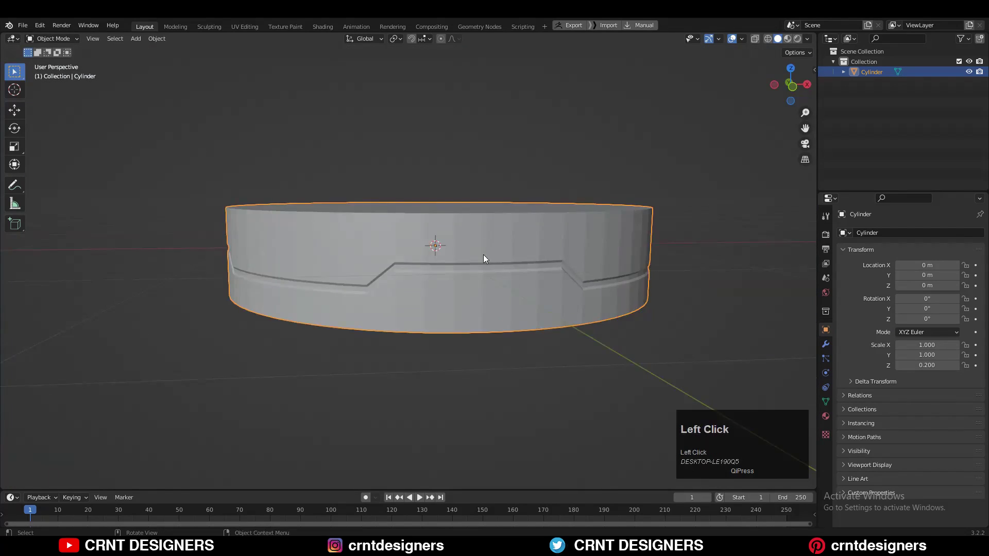
# Step: Delete the cylinder's top and bottom cap faces
pyautogui.press('Tab')
pyautogui.moveTo(483, 258); pyautogui.dragTo(479, 320, button='middle')
pyautogui.scroll(4, 457, 221)
pyautogui.press('3')
pyautogui.moveTo(412, 165); pyautogui.dragTo(494, 232)
pyautogui.scroll(-5, 458, 221)
pyautogui.moveTo(457, 289); pyautogui.dragTo(458, 211, button='middle')
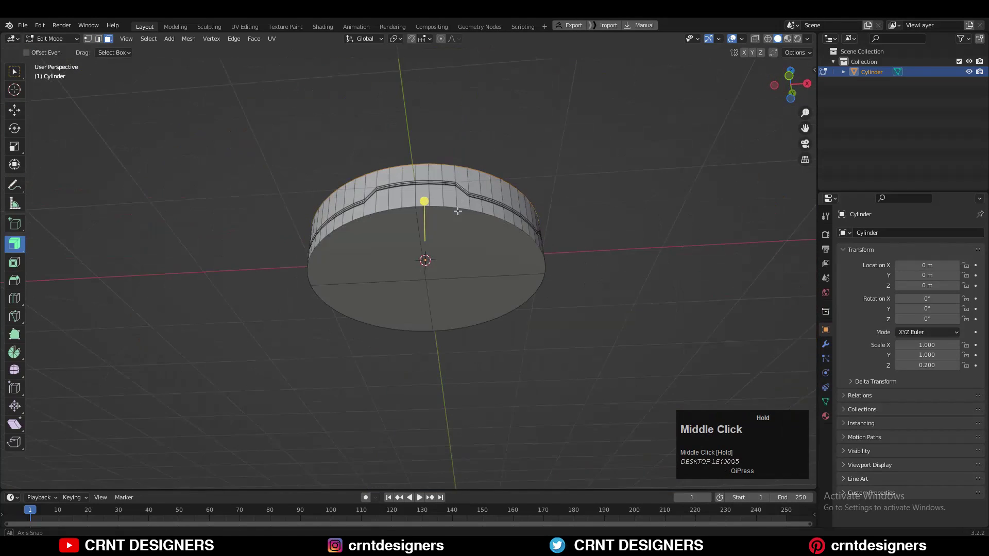
pyautogui.click(432, 268)
pyautogui.press('x')
pyautogui.click(432, 299)
# Step: Add a level 2 Subdivision modifier to the cylinder and shade it smooth
pyautogui.moveTo(433, 299); pyautogui.dragTo(529, 272, button='middle')
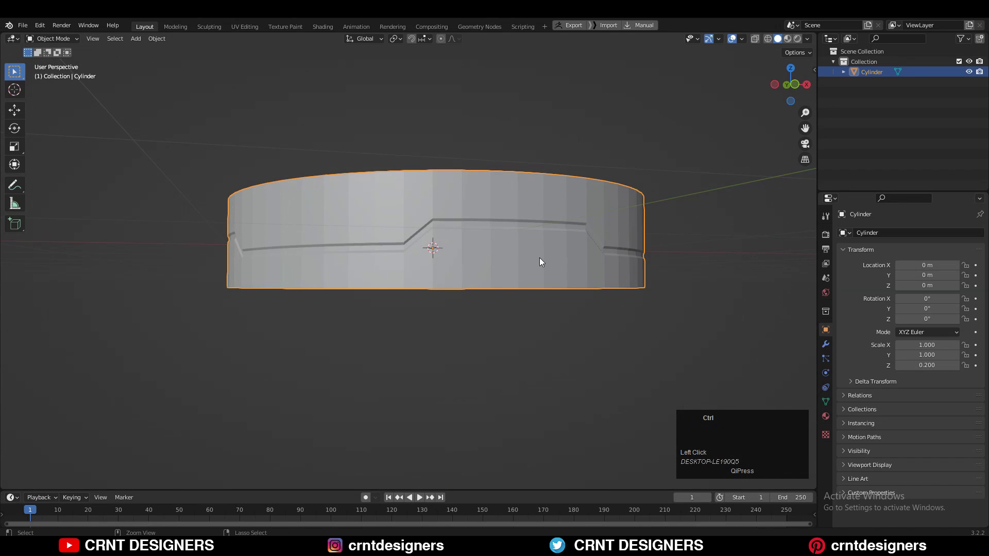
pyautogui.hotkey('ctrl', '2')
pyautogui.click(518, 162)
pyautogui.moveTo(507, 163); pyautogui.dragTo(453, 216, button='middle')
pyautogui.click(424, 254)
pyautogui.rightClick(424, 254)
pyautogui.moveTo(424, 255); pyautogui.dragTo(592, 209, button='middle')
pyautogui.click(481, 253)
# Step: Examine the groove's edge layout and its smoothed shape around the angled corners
pyautogui.press('Tab')
pyautogui.scroll(3, 593, 208)
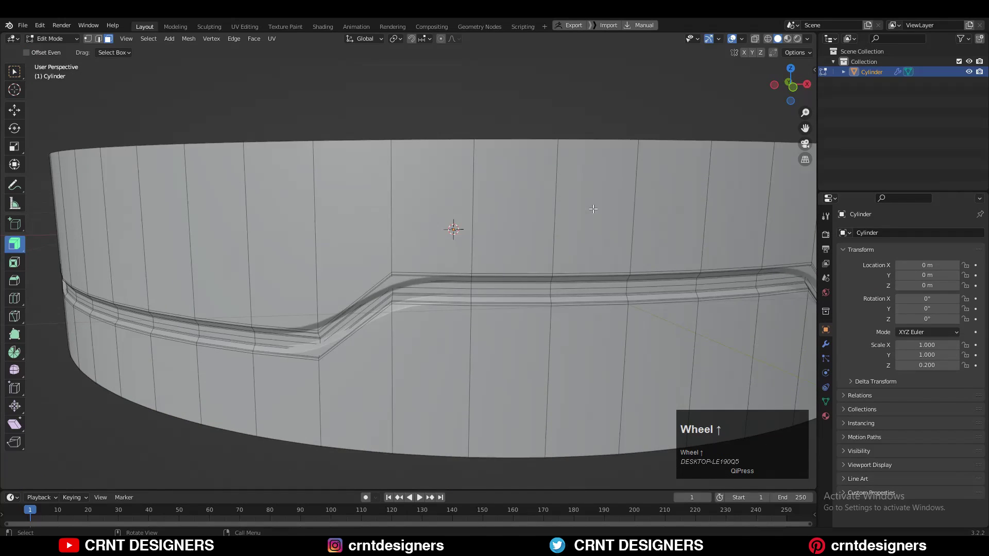
pyautogui.click(796, 90)
pyautogui.press('Tab')
pyautogui.scroll(-3, 541, 146)
pyautogui.moveTo(552, 175); pyautogui.dragTo(582, 233, button='middle')
pyautogui.scroll(2, 525, 210)
pyautogui.scroll(3, 591, 233)
pyautogui.click(562, 248)
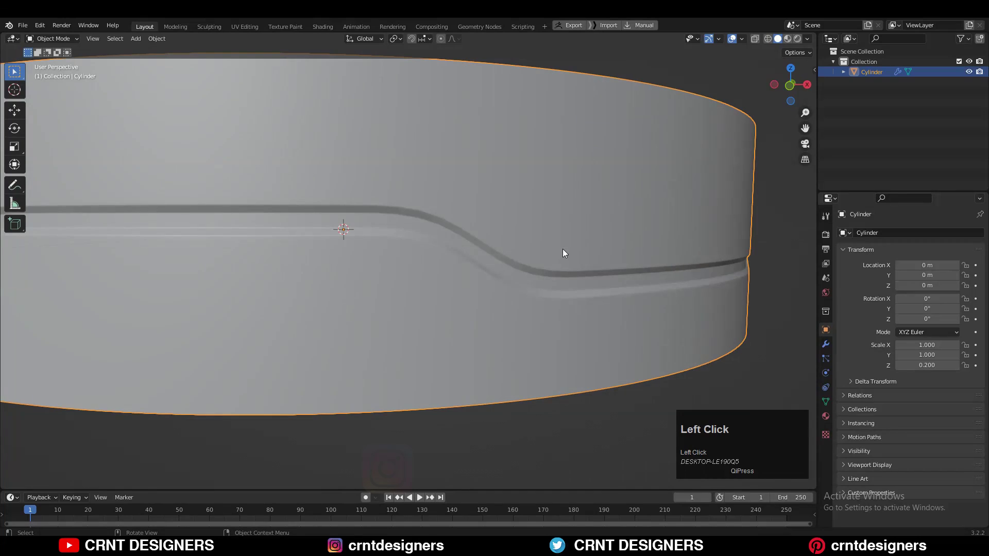
# Step: Add vertical support loops on both sides of the groove's upper corner, slid to factors of 0.7 and -0.7
pyautogui.click(824, 344)
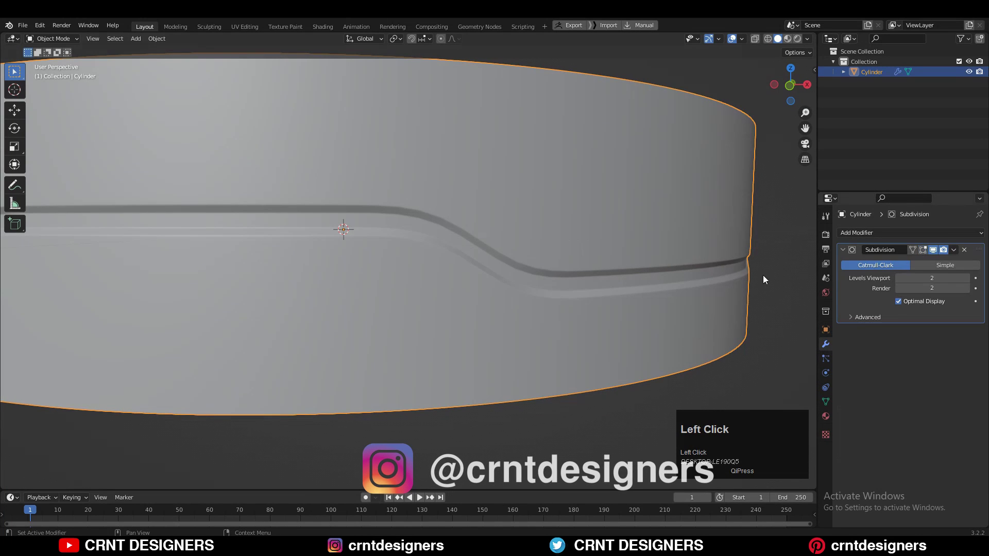
pyautogui.press('Tab')
pyautogui.keyDown('shift'); pyautogui.moveTo(419, 240); pyautogui.dragTo(384, 260, button='middle'); pyautogui.keyUp('shift')
pyautogui.hotkey('ctrl', 'r')
pyautogui.keyDown('ctrl'); pyautogui.click(385, 260); pyautogui.keyUp('ctrl')
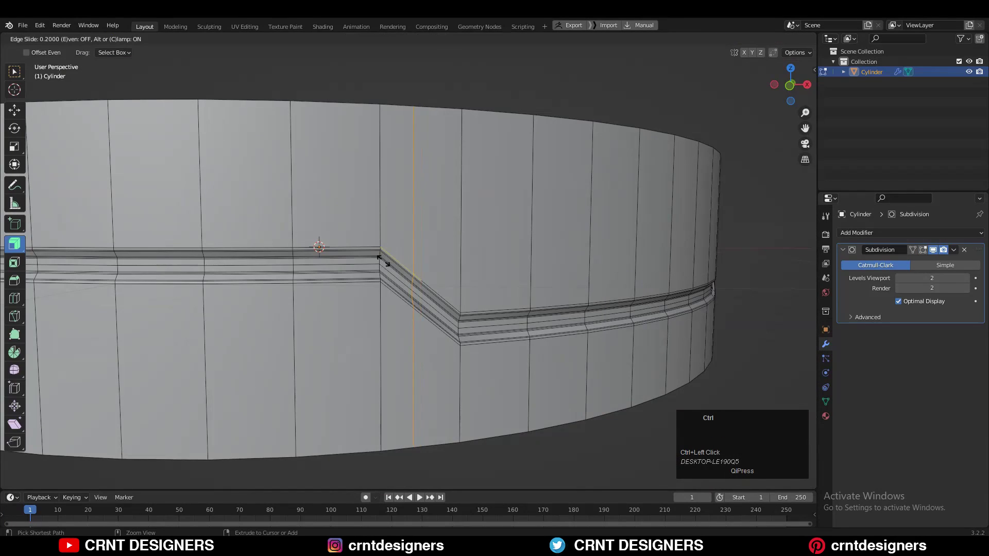
pyautogui.click(345, 265)
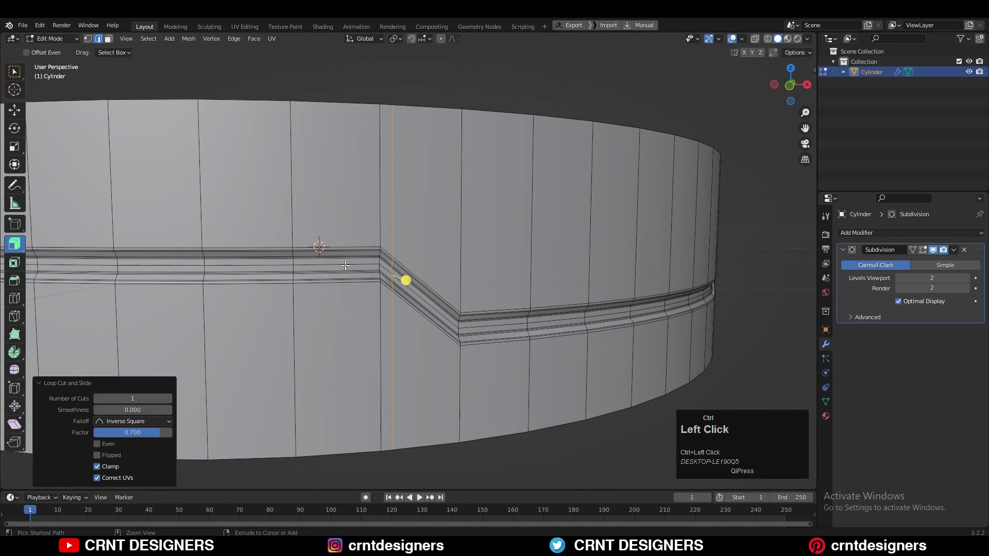
pyautogui.press('g')
pyautogui.press('g')
pyautogui.click(399, 241)
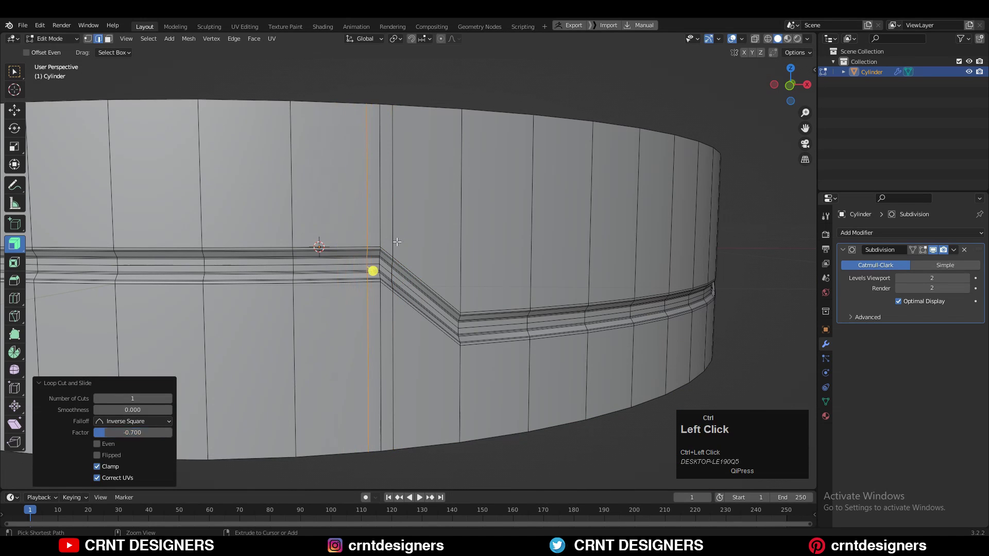
# Step: Check the smoothed corner, and dissolve the two vertical support loops beside it
pyautogui.press('Tab')
pyautogui.scroll(-5, 407, 243)
pyautogui.moveTo(407, 243); pyautogui.dragTo(468, 290, button='middle')
pyautogui.scroll(2, 462, 293)
pyautogui.press('Tab')
pyautogui.press('2')
pyautogui.hotkey('ctrl', 'x')
# Step: Add vertical support loops on two angled groove sections near their upper corners, slid to factors of 0.8 and -0.8
pyautogui.hotkey('ctrl', 'r')
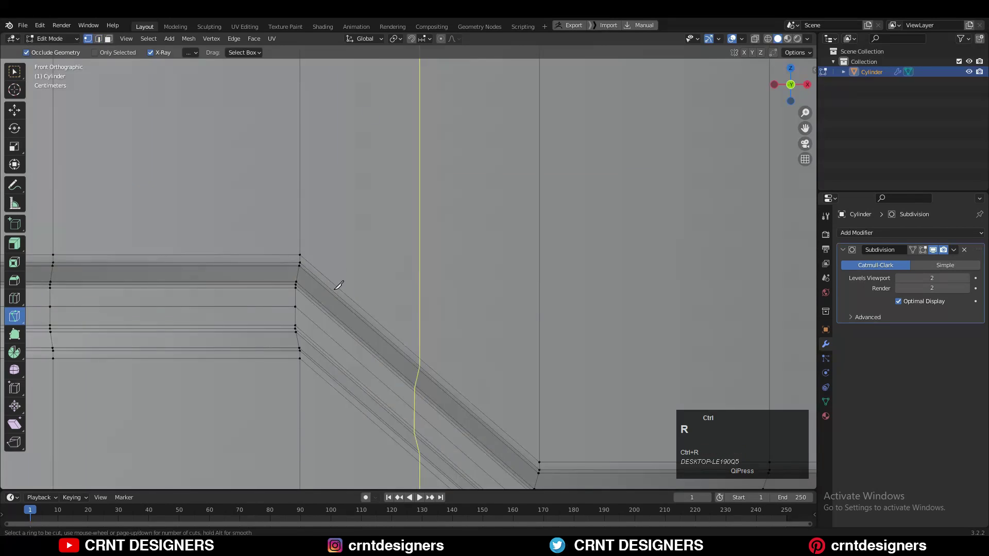
pyautogui.keyDown('ctrl'); pyautogui.click(338, 285); pyautogui.keyUp('ctrl')
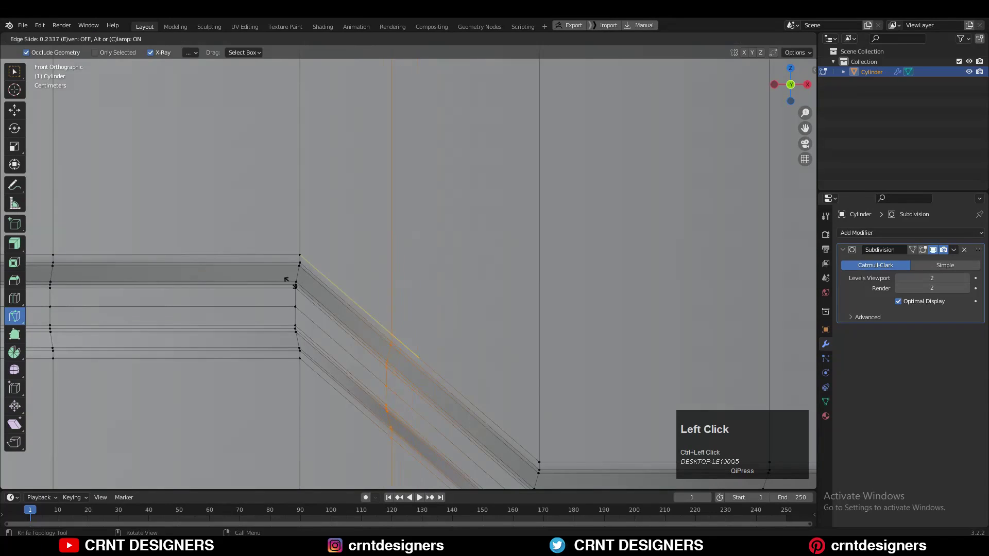
pyautogui.click(200, 248)
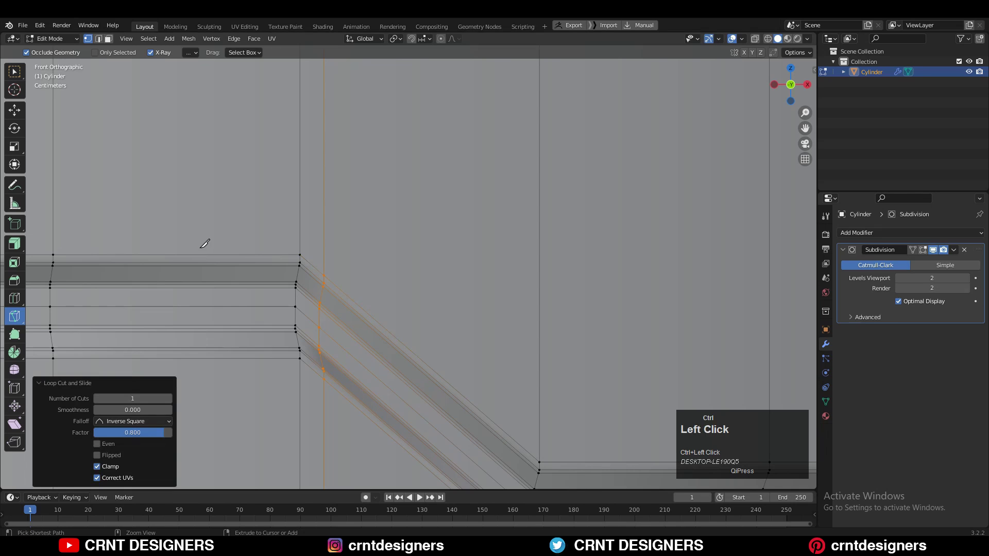
pyautogui.scroll(-4, 556, 303)
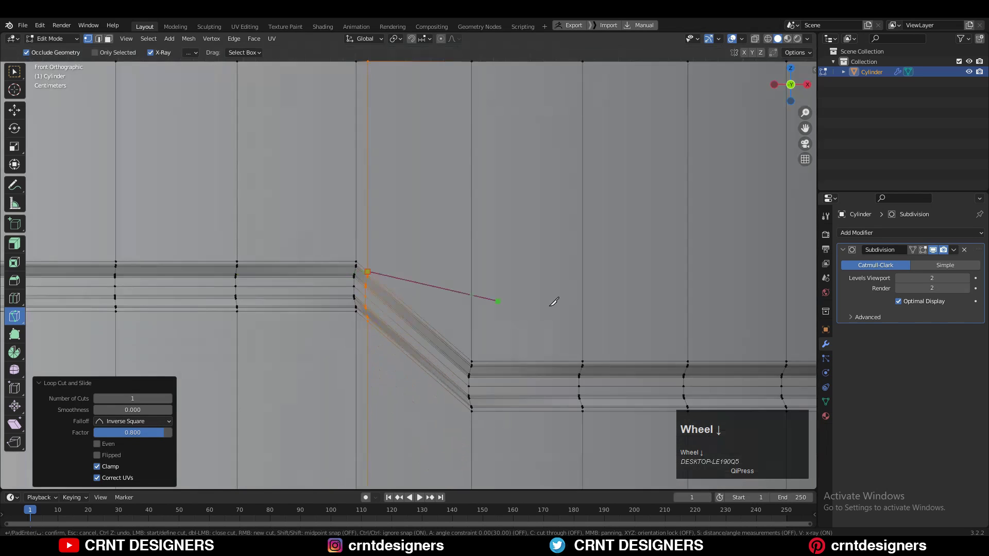
pyautogui.keyDown('shift'); pyautogui.moveTo(578, 303); pyautogui.dragTo(234, 307, button='middle'); pyautogui.keyUp('shift')
pyautogui.scroll(4, 520, 273)
pyautogui.moveTo(517, 303); pyautogui.dragTo(515, 257, button='middle')
pyautogui.hotkey('ctrl', 'r')
pyautogui.keyDown('ctrl'); pyautogui.click(331, 245); pyautogui.keyUp('ctrl')
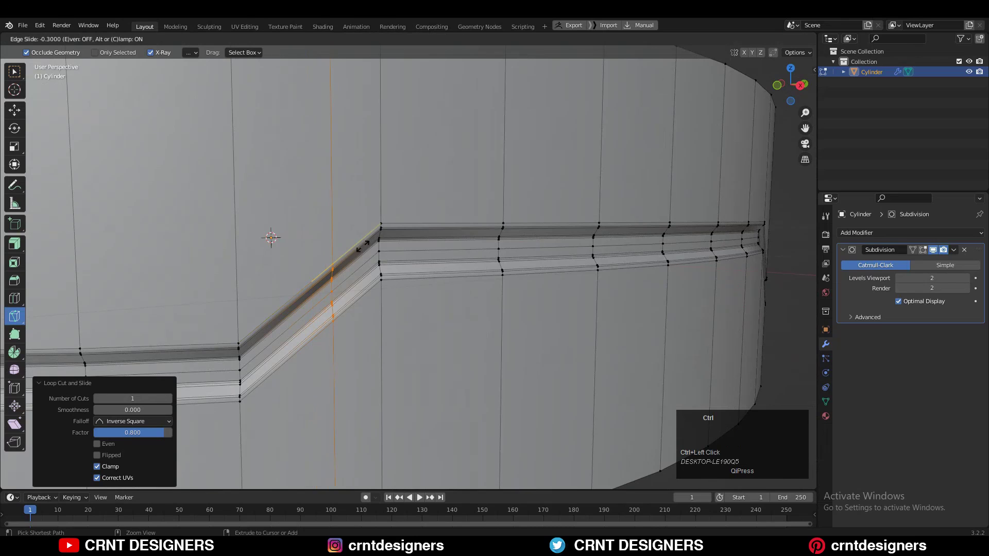
pyautogui.keyDown('ctrl'); pyautogui.click(409, 225); pyautogui.keyUp('ctrl')
# Step: Knife-cut a horizontal line above the groove's low section, linking to the support loop at its upper corner
pyautogui.press('k')
pyautogui.click(367, 240)
pyautogui.scroll(-3, 309, 258)
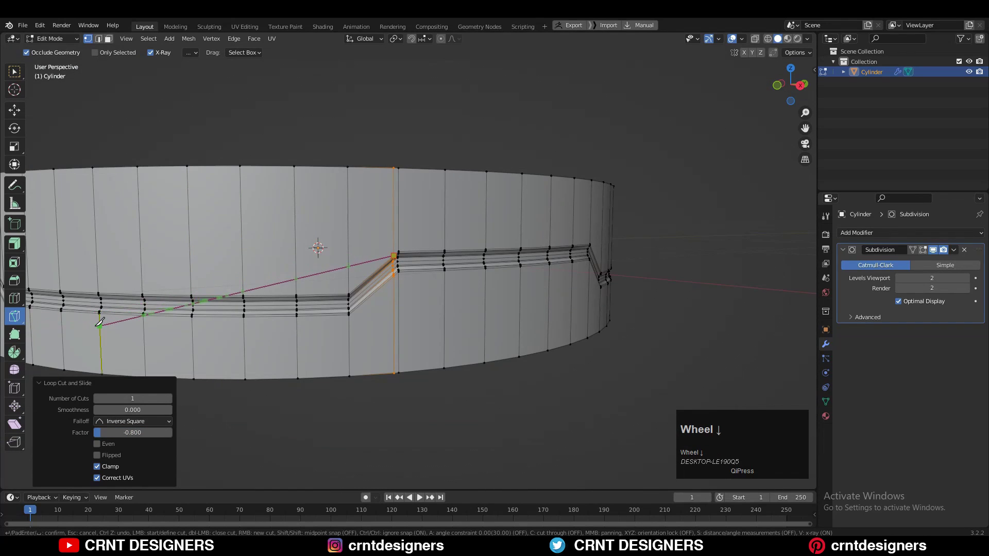
pyautogui.moveTo(100, 321); pyautogui.dragTo(181, 319, button='middle')
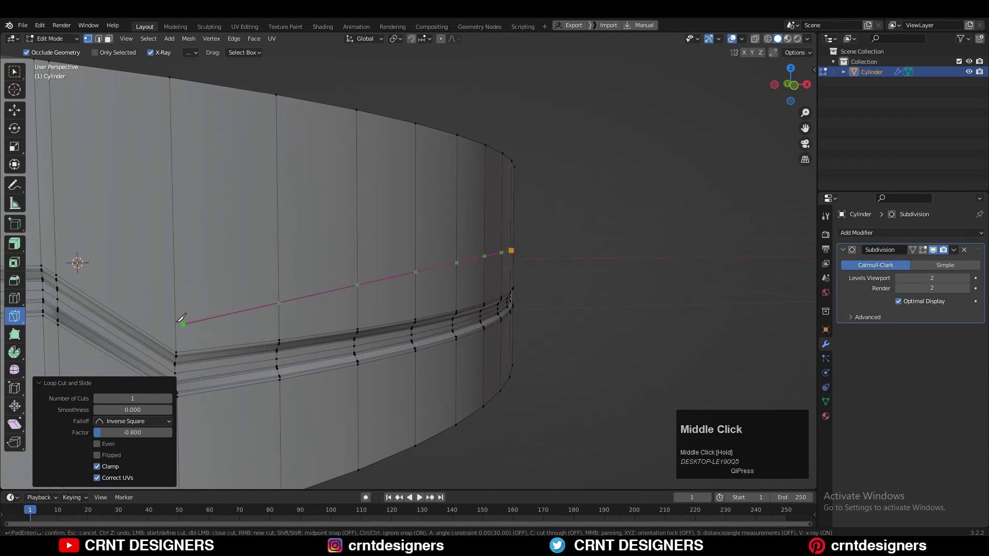
pyautogui.click(58, 274)
pyautogui.press('space')
# Step: Extend the horizontal knife cut above the groove to the support loop at the opposite upper corner
pyautogui.moveTo(339, 284); pyautogui.dragTo(247, 236, button='middle')
pyautogui.scroll(2, 413, 254)
pyautogui.click(273, 260)
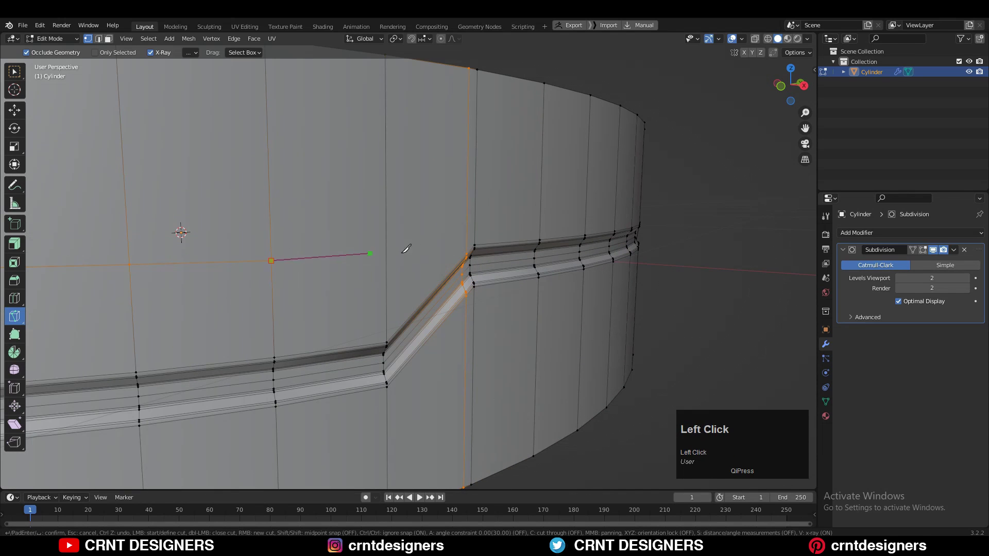
pyautogui.scroll(-3, 470, 248)
pyautogui.moveTo(453, 254); pyautogui.dragTo(459, 282, button='middle')
pyautogui.press('c')
pyautogui.press('2')
pyautogui.click(387, 226)
# Step: Add a loop cut between the groove and the upper rim, and flatten it with a Z scale of 0
pyautogui.hotkey('ctrl', 'r')
pyautogui.keyDown('ctrl'); pyautogui.click(460, 227); pyautogui.keyUp('ctrl')
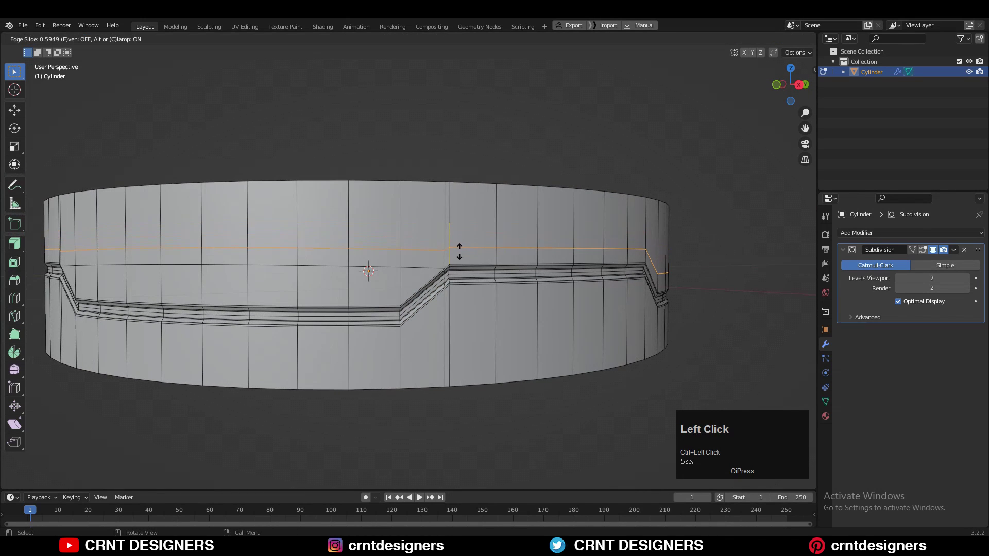
pyautogui.click(458, 255)
pyautogui.press('s')
pyautogui.press('z')
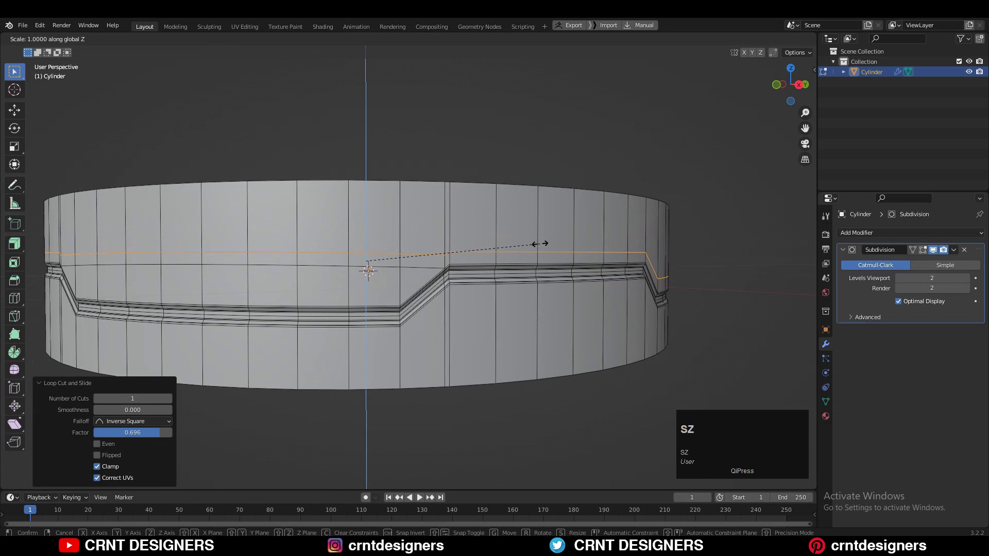
pyautogui.press('0')
pyautogui.click(538, 243)
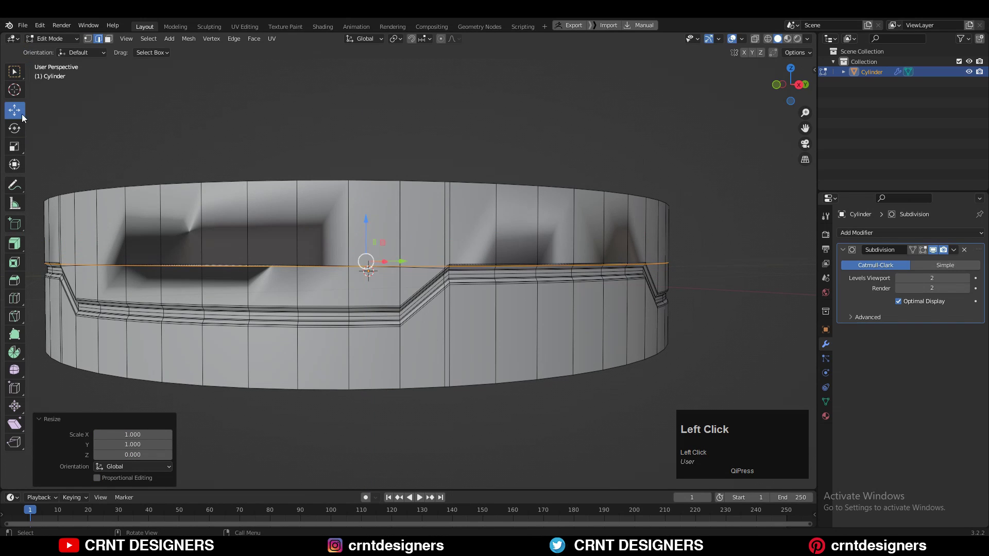
# Step: Move the flattened loop vertically so it sits slightly above the groove's raised sections
pyautogui.moveTo(373, 237); pyautogui.dragTo(373, 240)
pyautogui.scroll(-3, 374, 240)
pyautogui.moveTo(374, 240); pyautogui.dragTo(442, 289, button='middle')
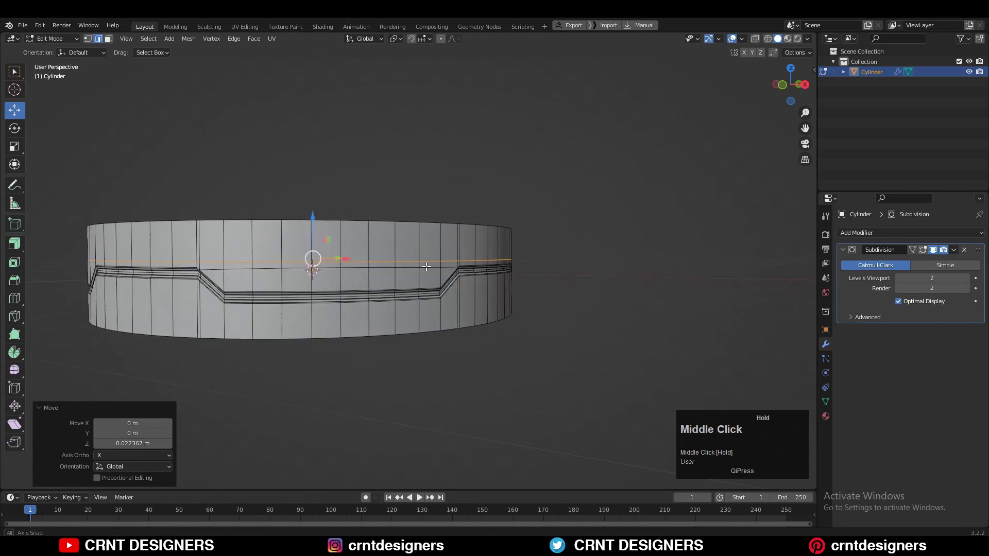
pyautogui.scroll(5, 446, 290)
pyautogui.scroll(2, 436, 322)
pyautogui.keyDown('shift'); pyautogui.moveTo(437, 327); pyautogui.dragTo(445, 336, button='middle'); pyautogui.keyUp('shift')
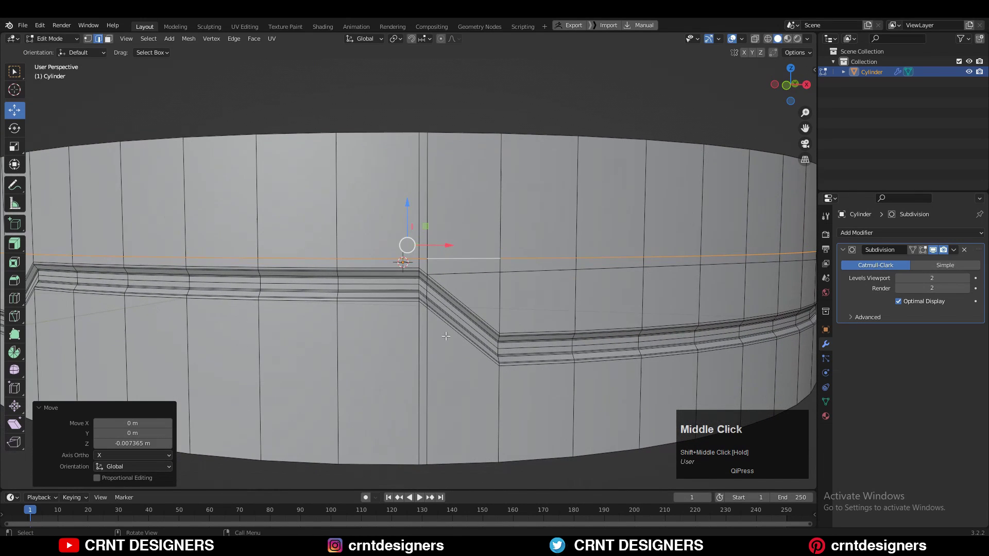
# Step: Dissolve the excess vertical support edges above the groove's upper corners, and check the smoothed result
pyautogui.keyDown('alt'); pyautogui.click(427, 263); pyautogui.keyUp('alt')
pyautogui.scroll(-4, 451, 258)
pyautogui.press('Tab')
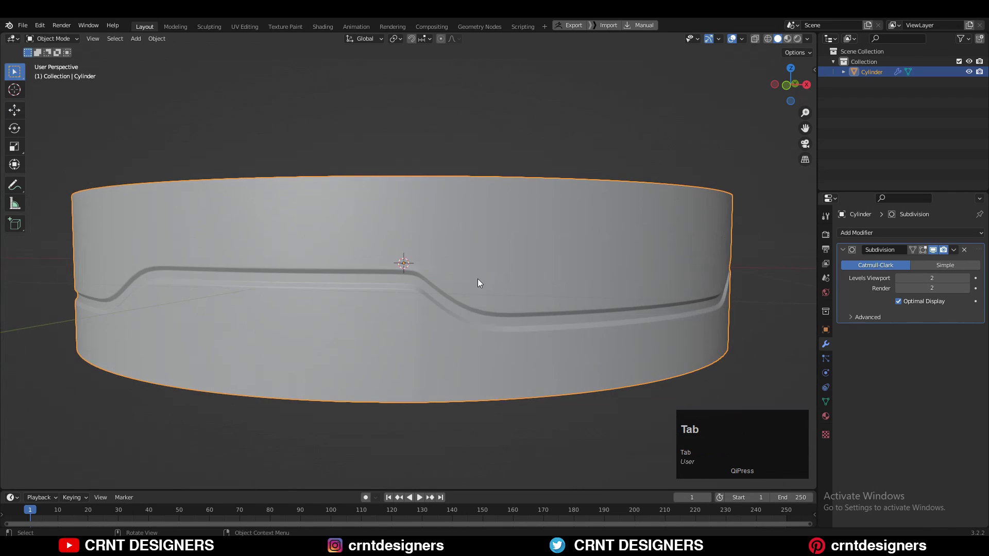
pyautogui.moveTo(477, 279)
pyautogui.mouseDown(button='middle')
pyautogui.moveTo(460, 307)
pyautogui.moveTo(490, 309)
pyautogui.moveTo(412, 293)
pyautogui.moveTo(623, 314)
pyautogui.mouseUp(button='middle')
pyautogui.press('Tab')
pyautogui.hotkey('ctrl', 'x')
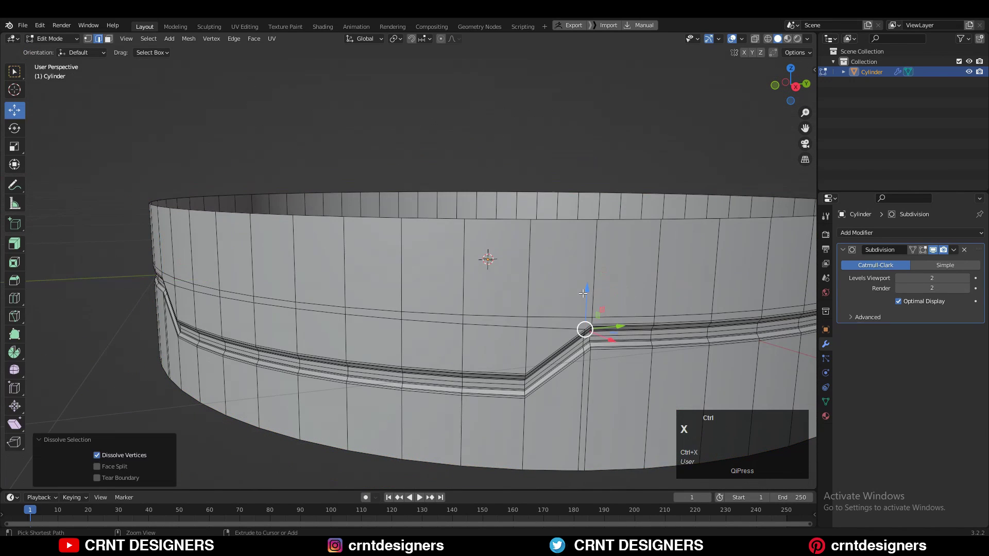
pyautogui.moveTo(582, 354)
pyautogui.mouseDown(button='middle')
pyautogui.moveTo(592, 353)
pyautogui.moveTo(567, 348)
pyautogui.mouseUp(button='middle')
pyautogui.press('Tab')
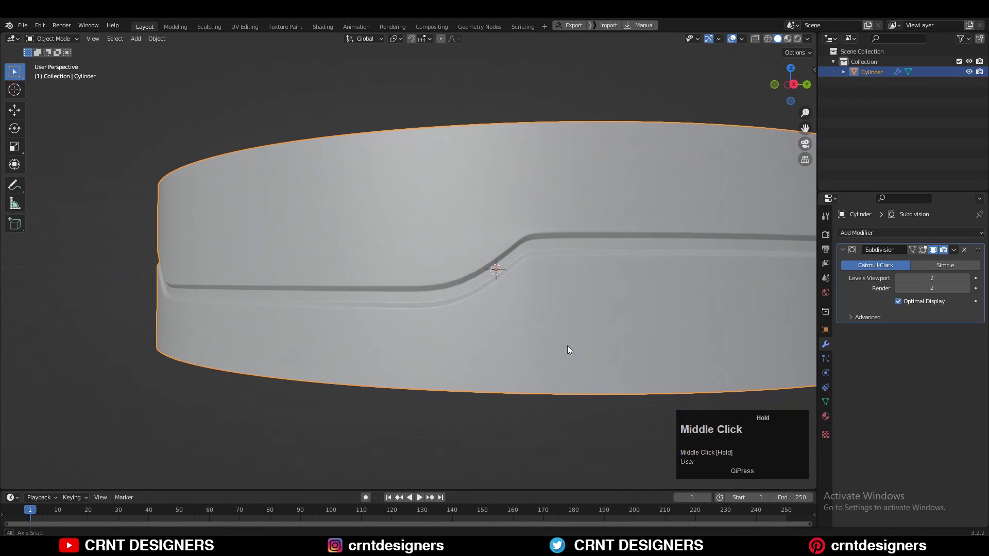
# Step: Add vertical support loops on the angled sections near the groove's lower corners, slid to a factor of 0.8
pyautogui.press('Tab')
pyautogui.moveTo(493, 303); pyautogui.dragTo(384, 298, button='middle')
pyautogui.keyDown('ctrl'); pyautogui.click(462, 301); pyautogui.keyUp('ctrl')
pyautogui.hotkey('ctrl', 'r')
pyautogui.click(574, 268)
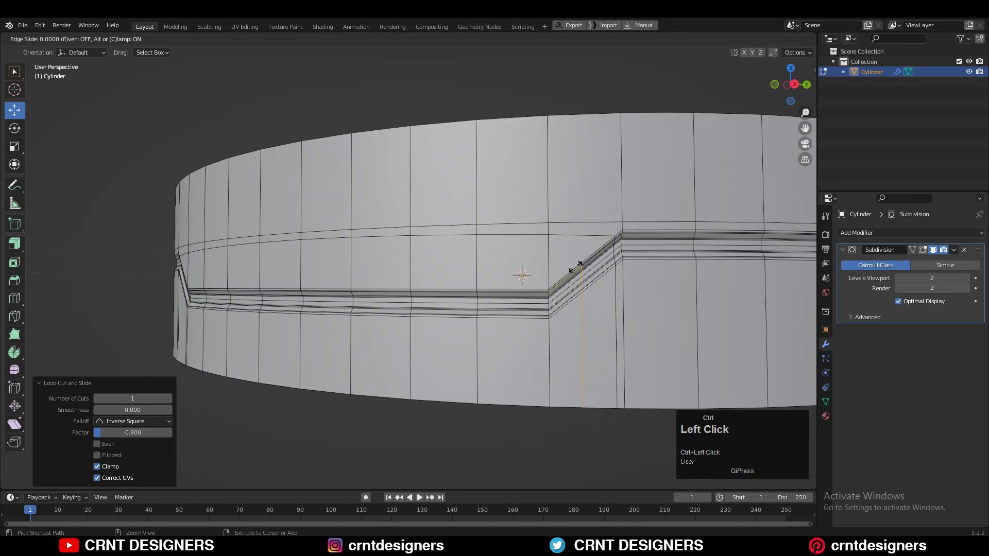
pyautogui.scroll(-3, 547, 285)
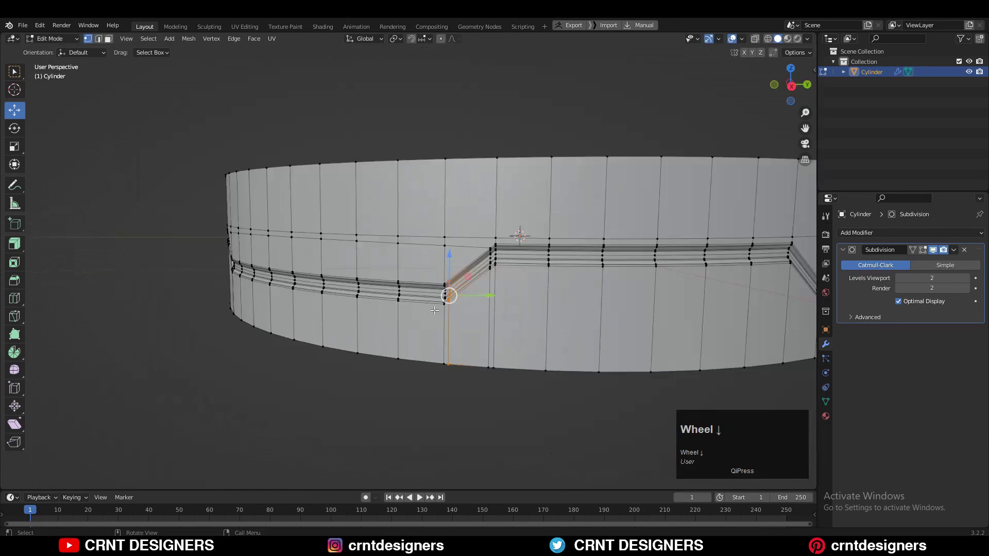
pyautogui.click(721, 288)
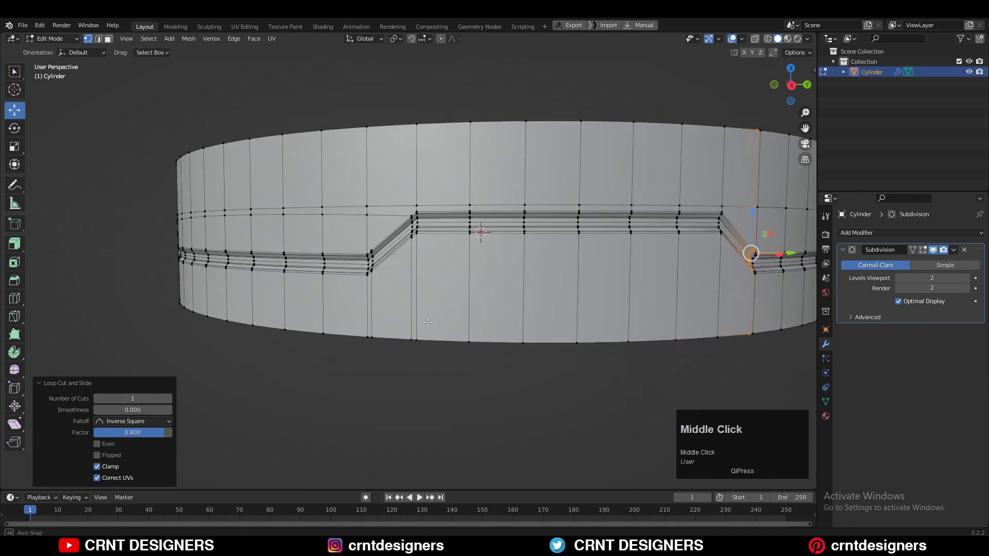
# Step: Connect the support-loop vertices at two lower corners with a horizontal edge path beneath the groove's raised section
pyautogui.scroll(4, 466, 207)
pyautogui.click(328, 300)
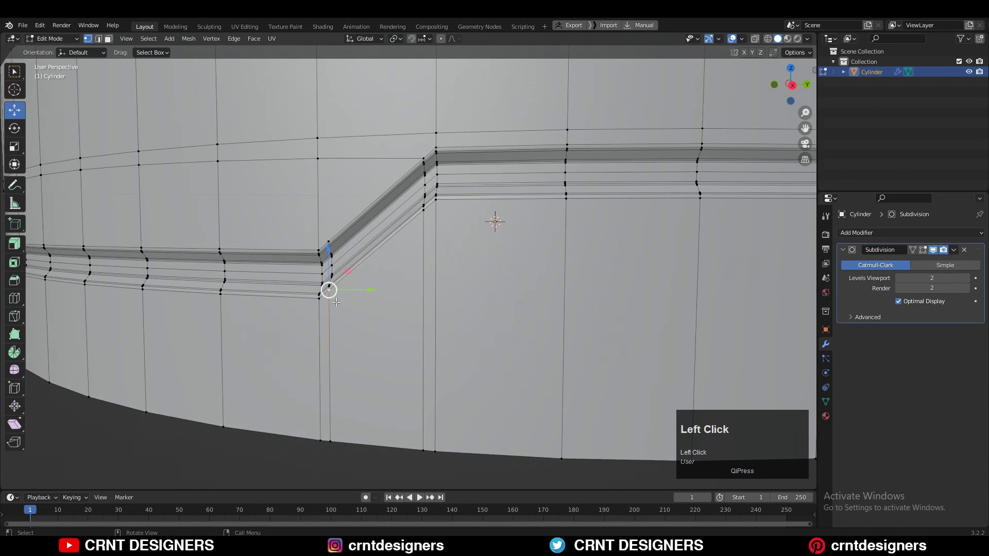
pyautogui.moveTo(329, 300); pyautogui.dragTo(464, 276, button='middle')
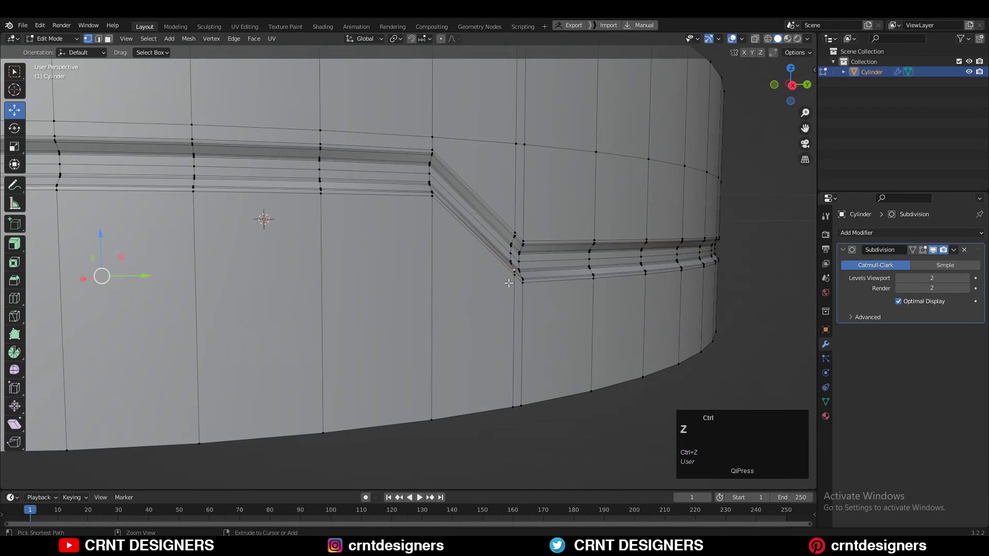
pyautogui.rightClick(410, 288)
pyautogui.click(397, 331)
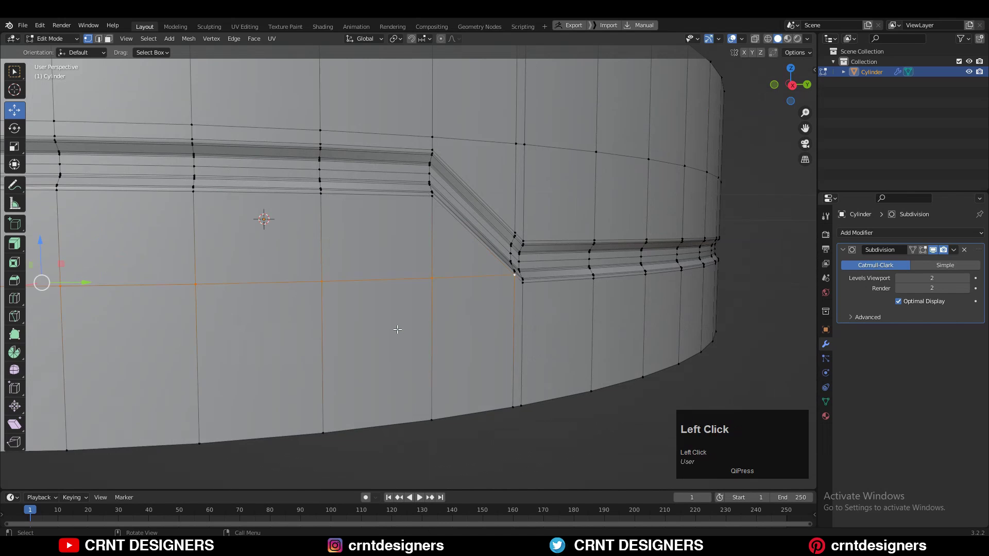
# Step: Add a loop cut below the groove, slid to about -0.8, and flatten it with a Z scale of 0
pyautogui.keyDown('ctrl'); pyautogui.moveTo(360, 278); pyautogui.dragTo(361, 247, button='middle'); pyautogui.keyUp('ctrl')
pyautogui.scroll(5, 372, 274)
pyautogui.hotkey('ctrl', 'r')
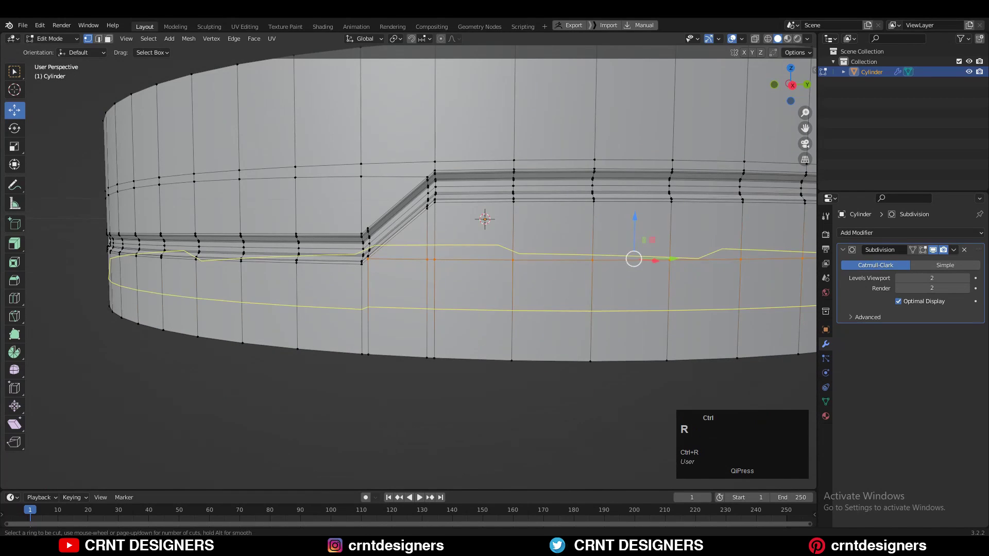
pyautogui.keyDown('ctrl'); pyautogui.click(370, 281); pyautogui.keyUp('ctrl')
pyautogui.click(371, 242)
pyautogui.press('s')
pyautogui.press('z')
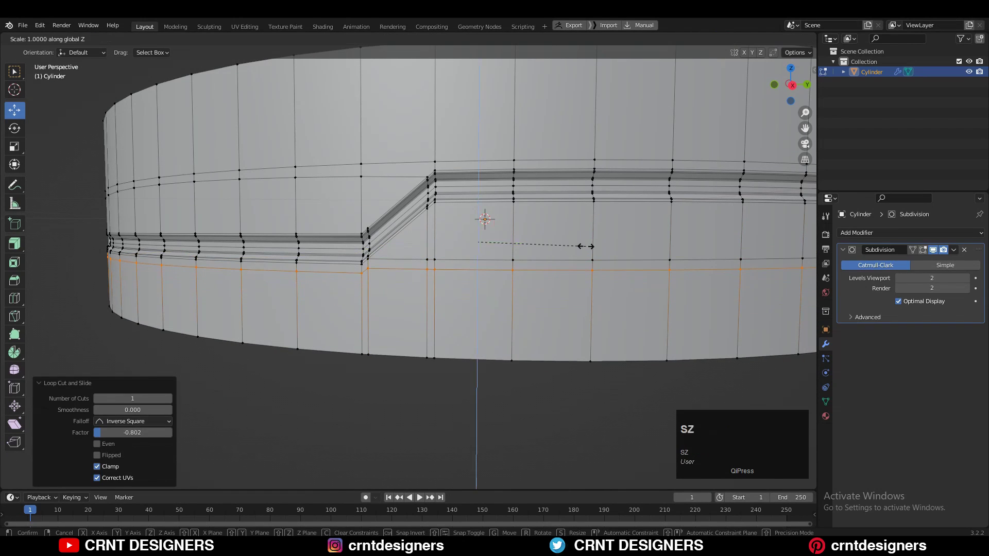
pyautogui.press('0')
pyautogui.click(585, 248)
pyautogui.moveTo(479, 201)
pyautogui.keyDown('shift'); pyautogui.mouseDown()
pyautogui.moveTo(474, 214)
pyautogui.moveTo(481, 197)
pyautogui.mouseUp(); pyautogui.keyUp('shift')
# Step: Dissolve the excess vertical support edges below the groove's lower corners
pyautogui.press('2')
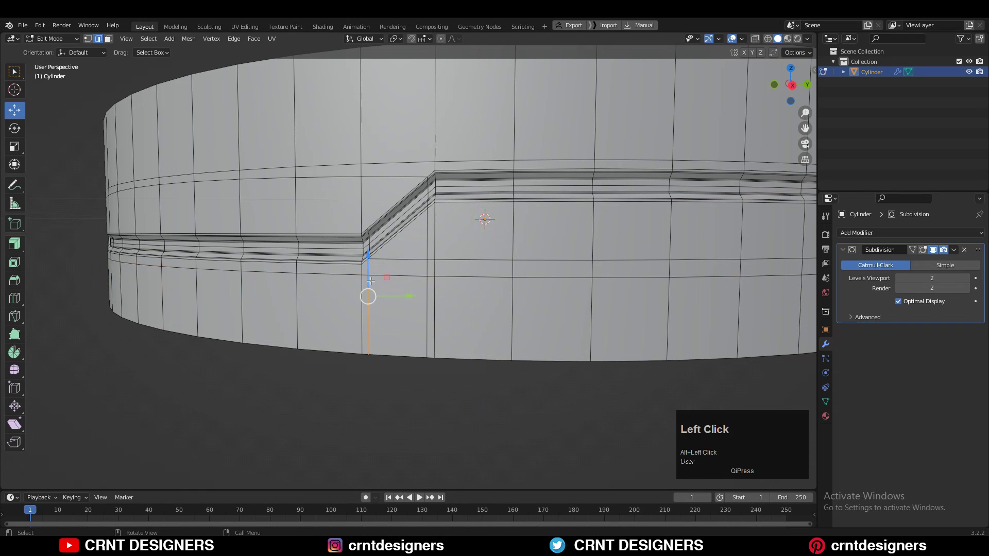
pyautogui.hotkey('ctrl', 'x')
pyautogui.moveTo(483, 218); pyautogui.dragTo(536, 307, button='middle')
pyautogui.scroll(4, 497, 304)
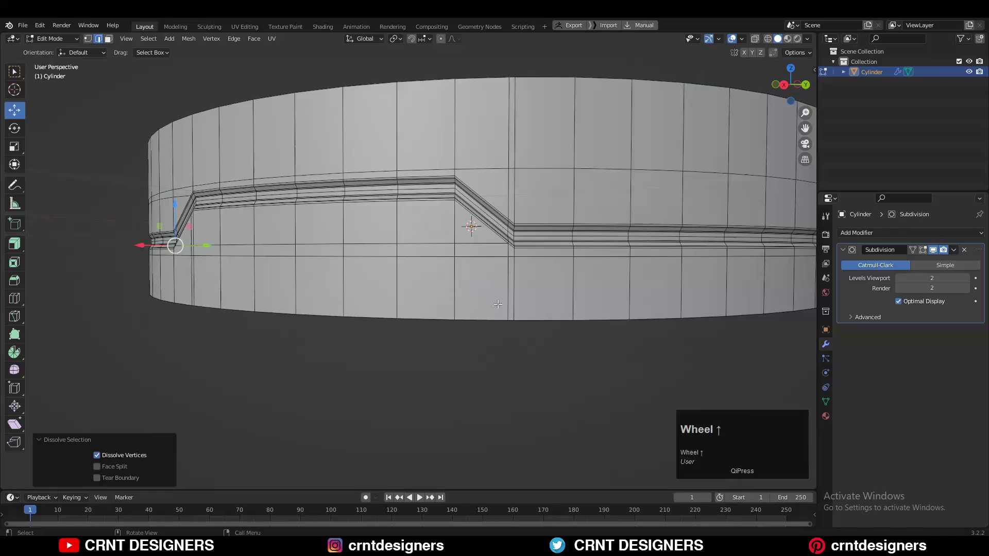
pyautogui.keyDown('alt'); pyautogui.click(508, 256); pyautogui.keyUp('alt')
pyautogui.hotkey('ctrl', 'x')
# Step: Add a vertical support loop on the angled section beside the other upper corner of the groove's raised section
pyautogui.moveTo(507, 256); pyautogui.dragTo(409, 274, button='middle')
pyautogui.scroll(3, 551, 252)
pyautogui.keyDown('alt'); pyautogui.click(550, 252); pyautogui.keyUp('alt')
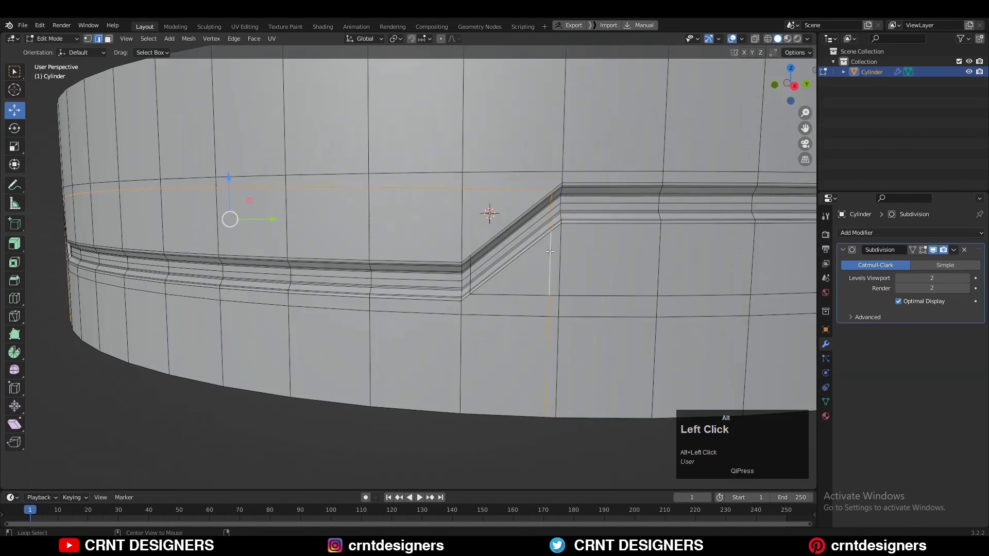
pyautogui.scroll(-4, 550, 251)
pyautogui.scroll(4, 471, 268)
pyautogui.press('1')
pyautogui.click(346, 256)
pyautogui.scroll(-4, 421, 269)
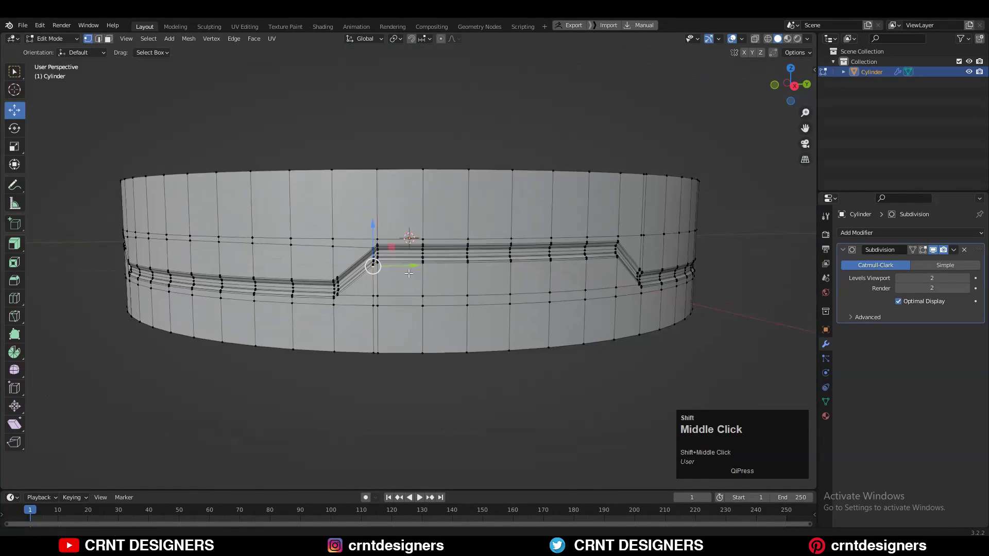
pyautogui.scroll(4, 509, 284)
pyautogui.keyDown('ctrl'); pyautogui.click(539, 283); pyautogui.keyUp('ctrl')
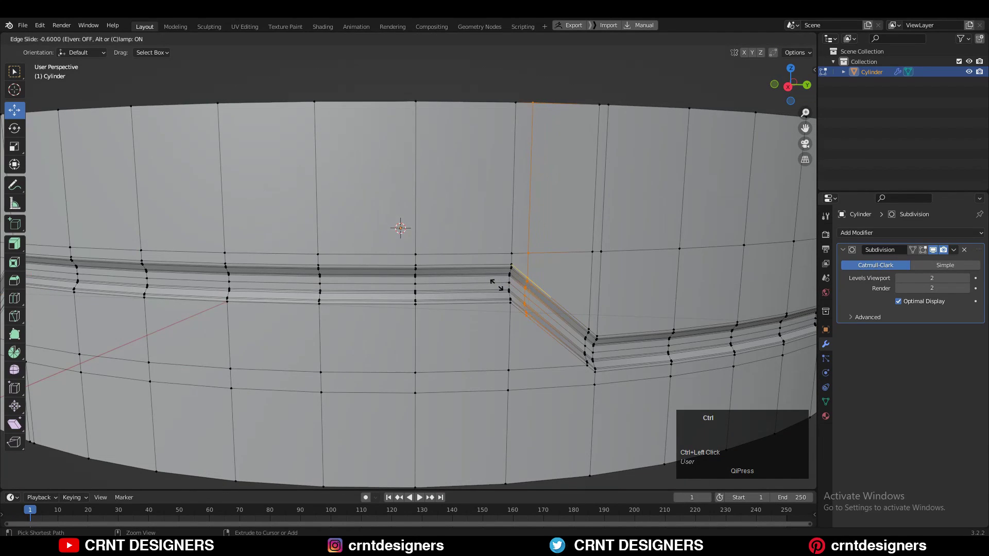
pyautogui.click(496, 284)
# Step: Connect the upper-corner support vertices with an edge path beneath the raised section and dissolve the excess vertical edges below it
pyautogui.keyDown('shift'); pyautogui.moveTo(530, 303); pyautogui.dragTo(248, 275, button='middle'); pyautogui.keyUp('shift')
pyautogui.click(323, 301)
pyautogui.press('2')
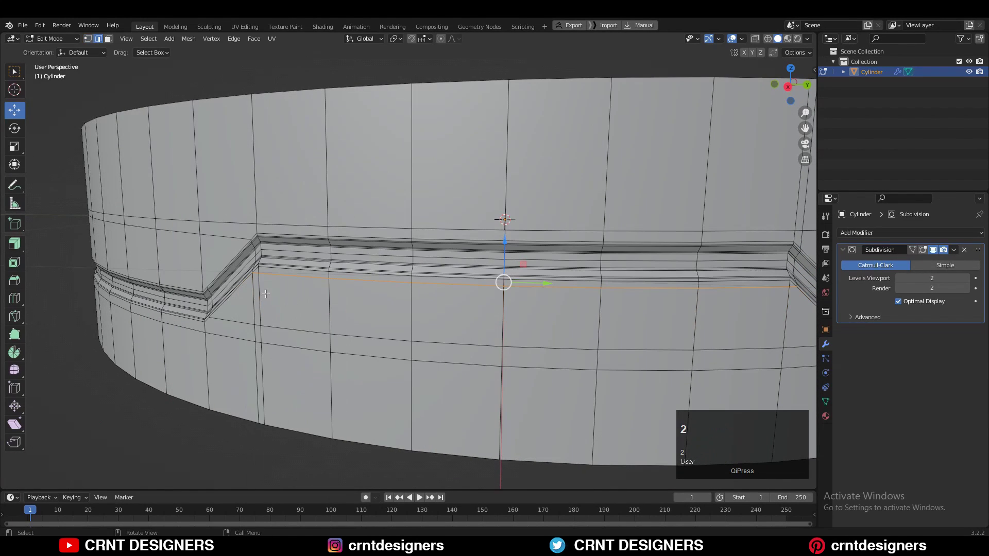
pyautogui.moveTo(258, 309); pyautogui.dragTo(387, 276, button='middle')
pyautogui.scroll(2, 379, 276)
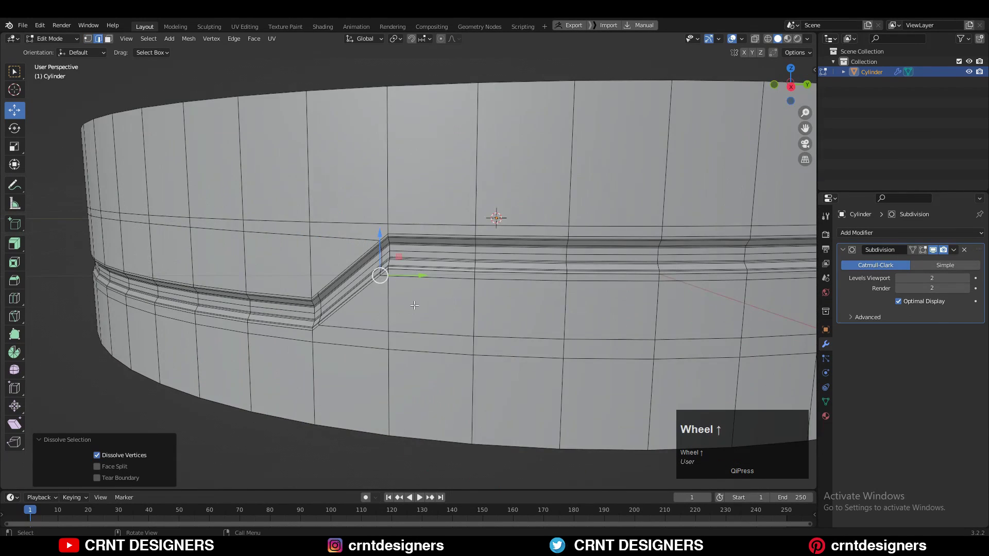
pyautogui.press('Tab')
pyautogui.scroll(-3, 403, 386)
pyautogui.moveTo(404, 387); pyautogui.dragTo(391, 293, button='middle')
pyautogui.scroll(1, 435, 388)
pyautogui.press('Tab')
# Step: Add a vertical support loop on the next angled section, slid close to the groove's upper corner
pyautogui.scroll(4, 412, 291)
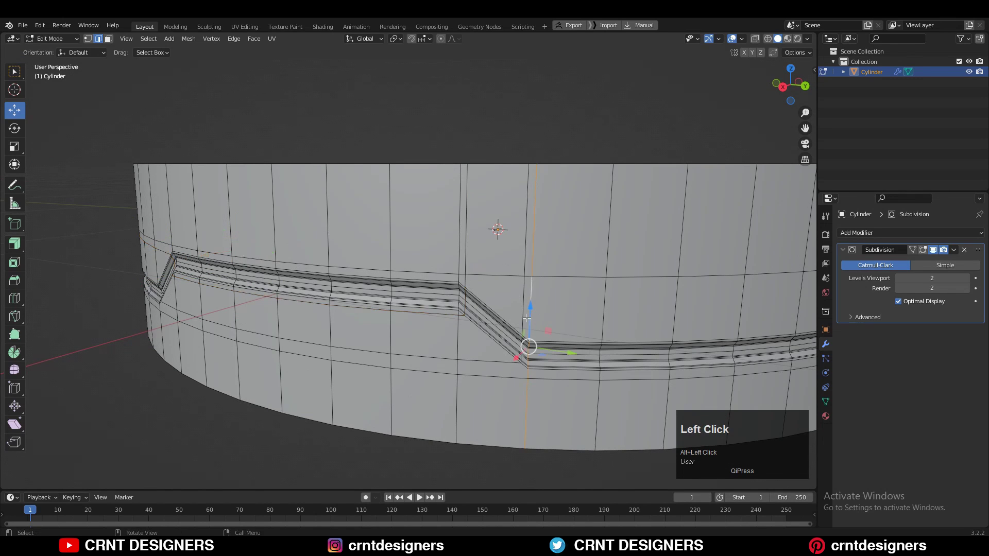
pyautogui.press('1')
pyautogui.moveTo(524, 316); pyautogui.dragTo(538, 255, button='middle')
pyautogui.keyDown('ctrl'); pyautogui.click(540, 252); pyautogui.keyUp('ctrl')
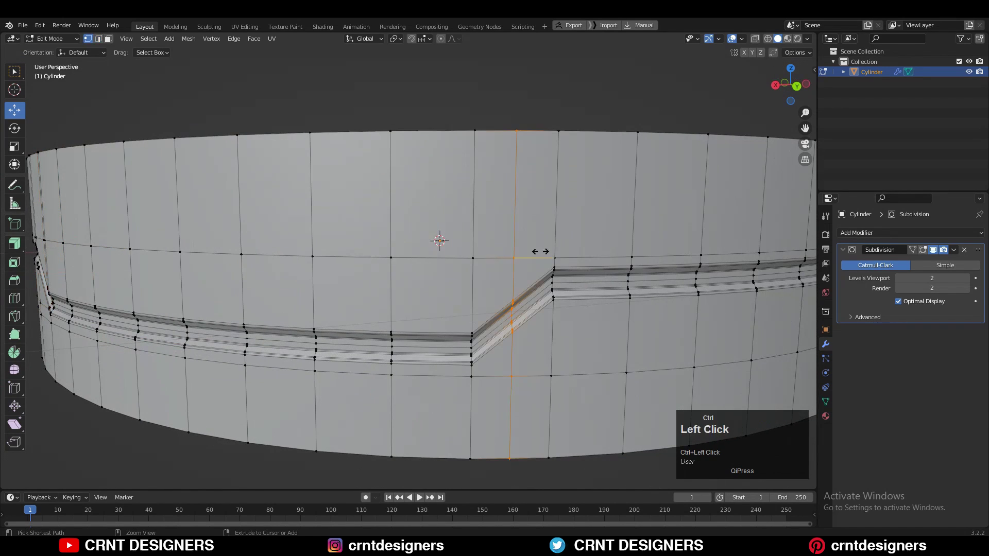
pyautogui.keyDown('ctrl'); pyautogui.click(574, 252); pyautogui.keyUp('ctrl')
# Step: Connect the upper-corner support vertices with an edge path above the lowered section and dissolve the excess vertical edges above them
pyautogui.click(547, 274)
pyautogui.moveTo(227, 271); pyautogui.dragTo(302, 275, button='middle')
pyautogui.keyDown('shift'); pyautogui.click(255, 261); pyautogui.keyUp('shift')
pyautogui.rightClick(326, 261)
pyautogui.click(325, 261)
pyautogui.press('2')
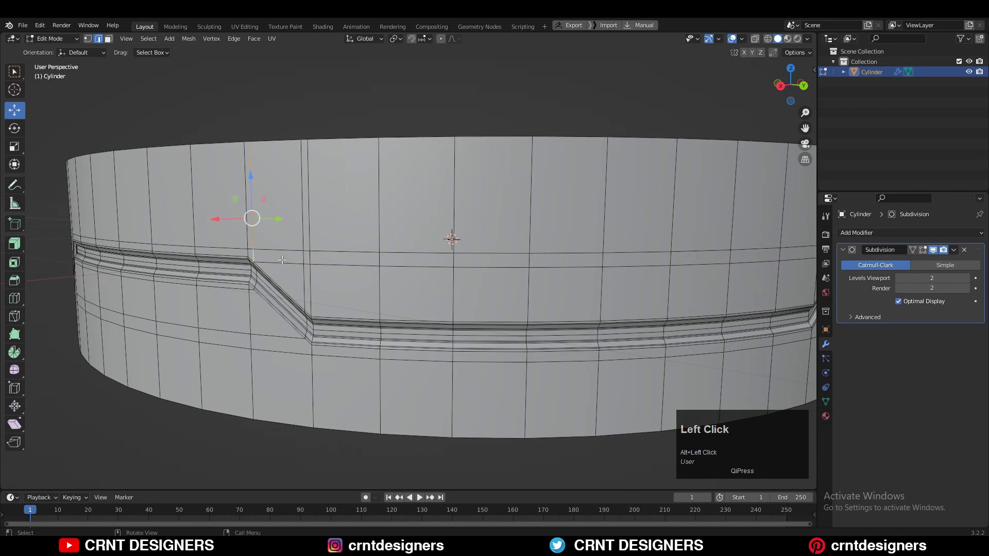
pyautogui.moveTo(477, 300); pyautogui.dragTo(469, 293, button='middle')
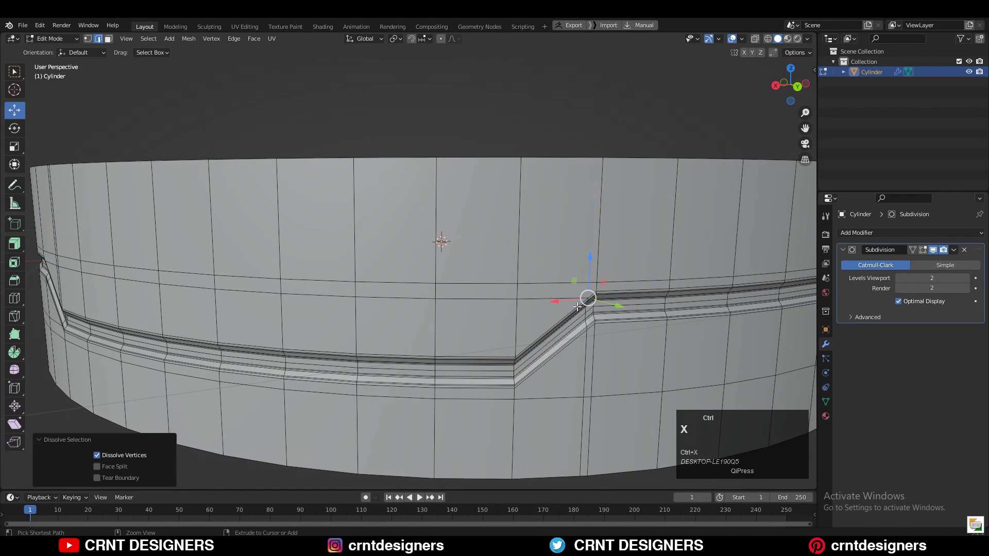
# Step: Add lower-corner support loops joined by a horizontal path beneath the next raised section, dissolving the excess vertical edges below the corners
pyautogui.moveTo(577, 307); pyautogui.dragTo(579, 331, button='middle')
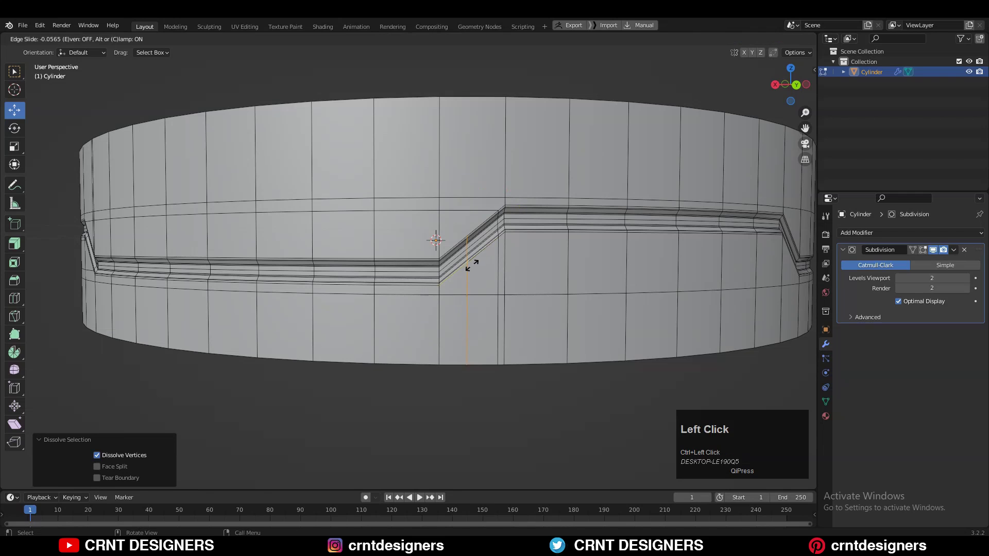
pyautogui.moveTo(538, 279); pyautogui.dragTo(534, 274, button='middle')
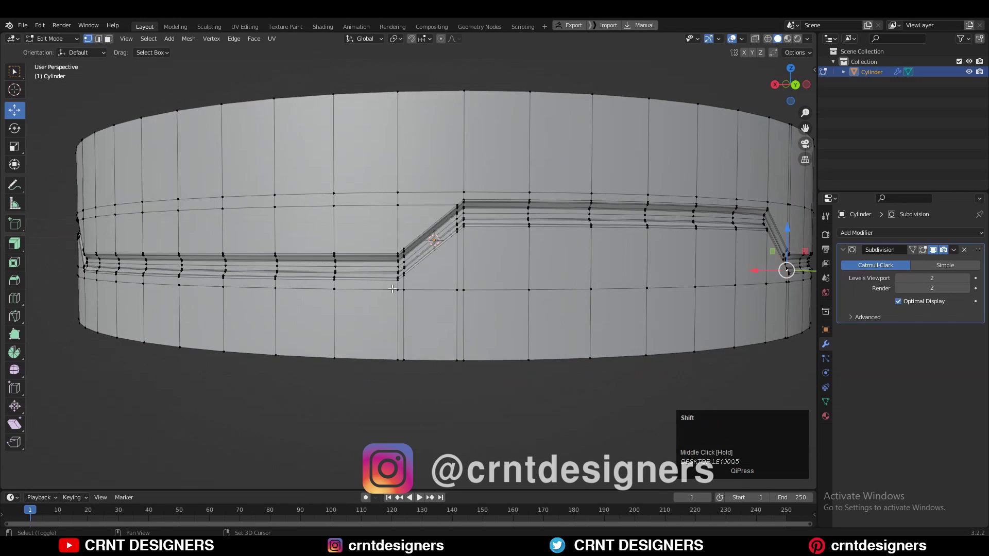
pyautogui.press('2')
pyautogui.keyDown('alt'); pyautogui.click(618, 273); pyautogui.keyUp('alt')
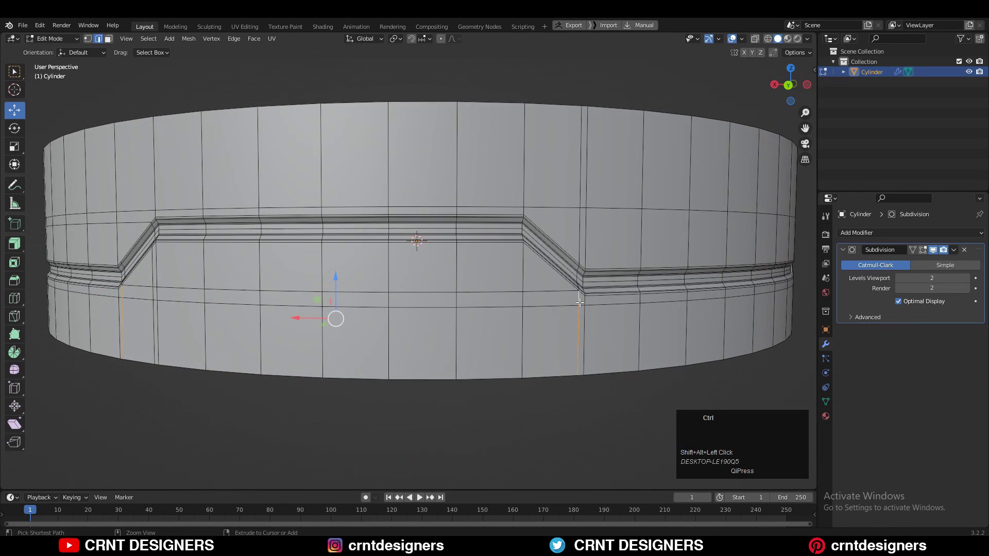
pyautogui.hotkey('ctrl', 'x')
# Step: Add vertical support loops on the angled sections near the groove's upper corners, slid to a factor of 0.8
pyautogui.moveTo(578, 301); pyautogui.dragTo(507, 249, button='middle')
pyautogui.scroll(2, 508, 250)
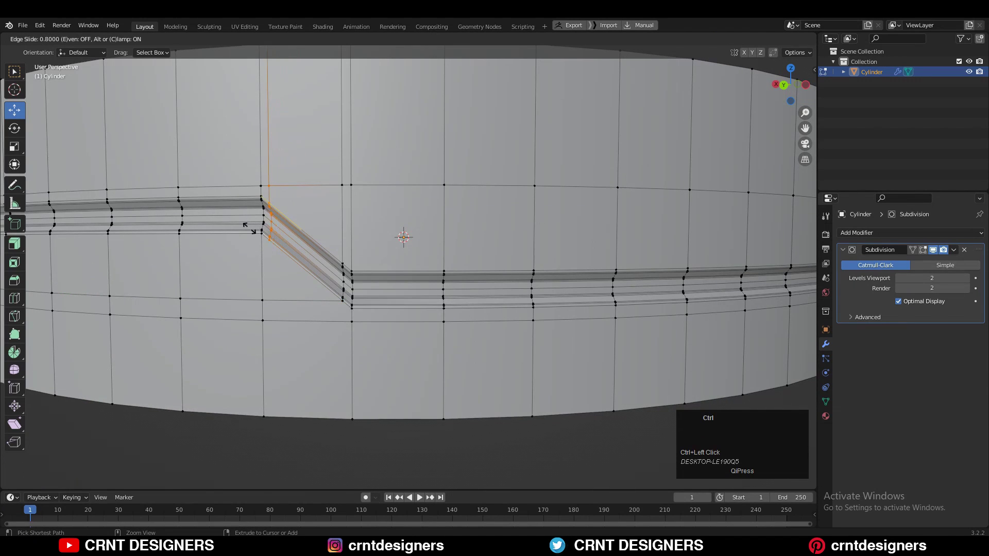
pyautogui.keyDown('ctrl'); pyautogui.click(249, 228); pyautogui.keyUp('ctrl')
pyautogui.hotkey('ctrl', 'r')
pyautogui.keyDown('ctrl'); pyautogui.click(560, 280); pyautogui.keyUp('ctrl')
# Step: Join the new upper-corner supports with a horizontal edge path across the next lowered section and dissolve the surplus vertical edges above
pyautogui.scroll(2, 545, 290)
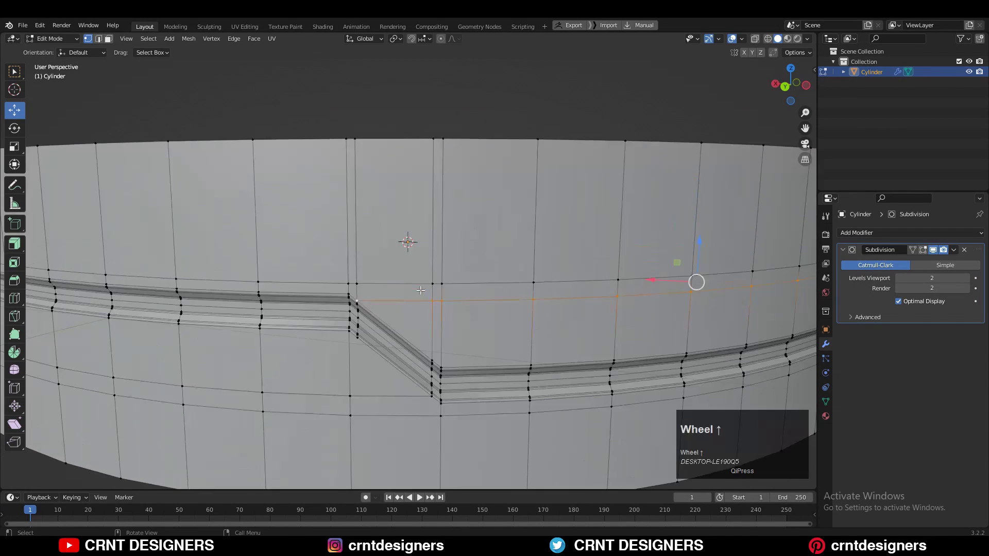
pyautogui.hotkey('ctrl', 'x')
pyautogui.moveTo(545, 290); pyautogui.dragTo(545, 305, button='middle')
pyautogui.moveTo(544, 304); pyautogui.dragTo(494, 304, button='middle')
pyautogui.keyDown('alt'); pyautogui.click(538, 178); pyautogui.keyUp('alt')
pyautogui.hotkey('ctrl', 'x')
pyautogui.press('1')
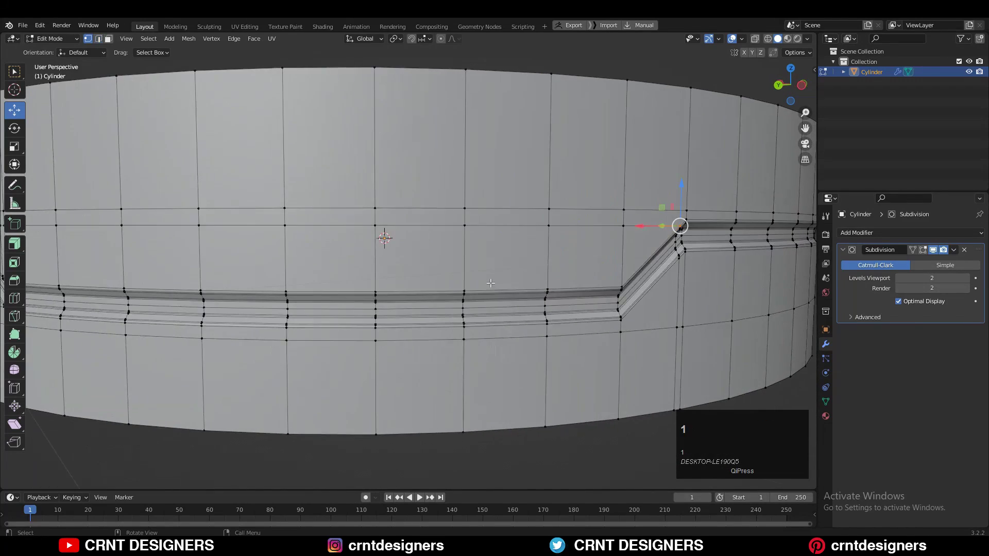
# Step: Add a vertical support loop near the groove's lower corner and join the lower-corner supports just above the lowered section
pyautogui.moveTo(490, 283); pyautogui.dragTo(466, 275, button='middle')
pyautogui.hotkey('ctrl', 'r')
pyautogui.keyDown('ctrl'); pyautogui.click(464, 238); pyautogui.keyUp('ctrl')
pyautogui.keyDown('ctrl'); pyautogui.click(430, 260); pyautogui.keyUp('ctrl')
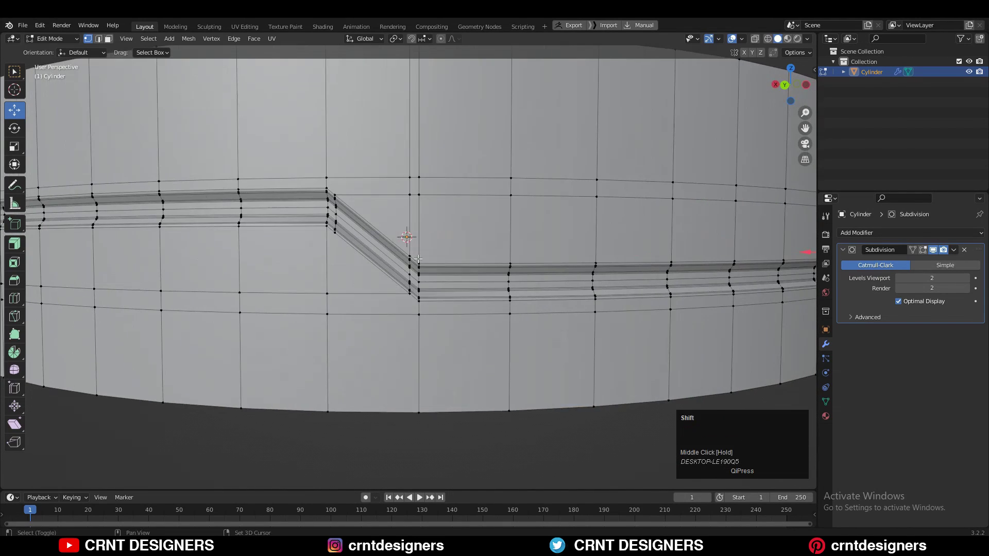
# Step: Dissolve the excess vertical support edges above the groove's lower corners
pyautogui.press('2')
pyautogui.keyDown('alt'); pyautogui.click(410, 222); pyautogui.keyUp('alt')
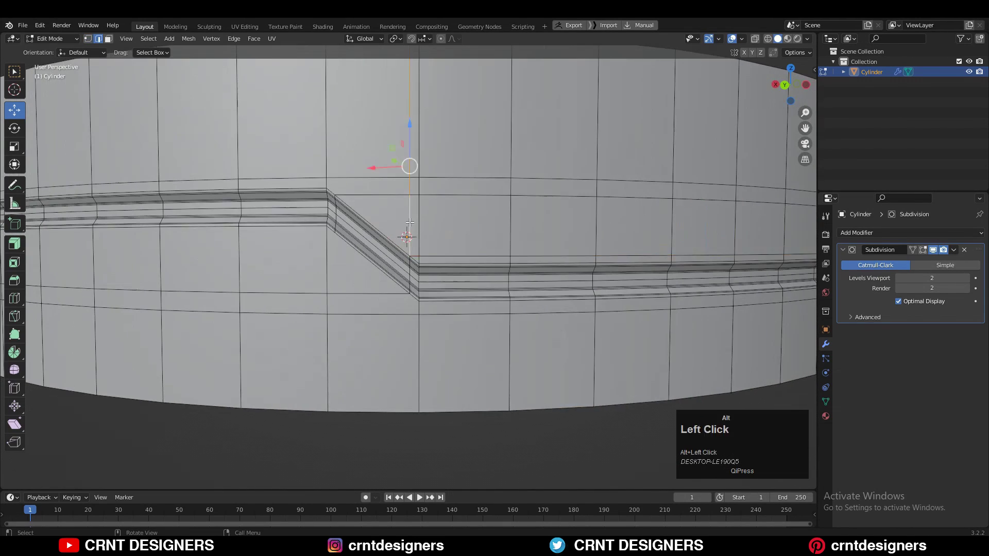
pyautogui.scroll(-3, 452, 265)
pyautogui.hotkey('ctrl', 'x')
pyautogui.moveTo(453, 265); pyautogui.dragTo(510, 317, button='middle')
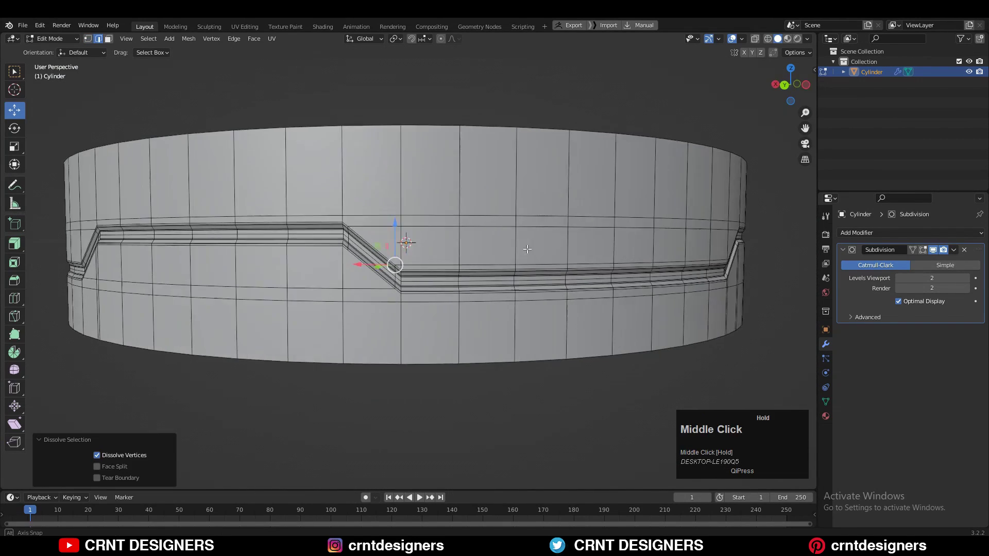
# Step: Add a support loop near the next lower corner and connect the lower-corner support vertices with an edge path beneath the raised section
pyautogui.scroll(3, 233, 323)
pyautogui.hotkey('ctrl', 'r')
pyautogui.click(510, 316)
pyautogui.press('w')
pyautogui.moveTo(279, 346); pyautogui.dragTo(320, 347, button='middle')
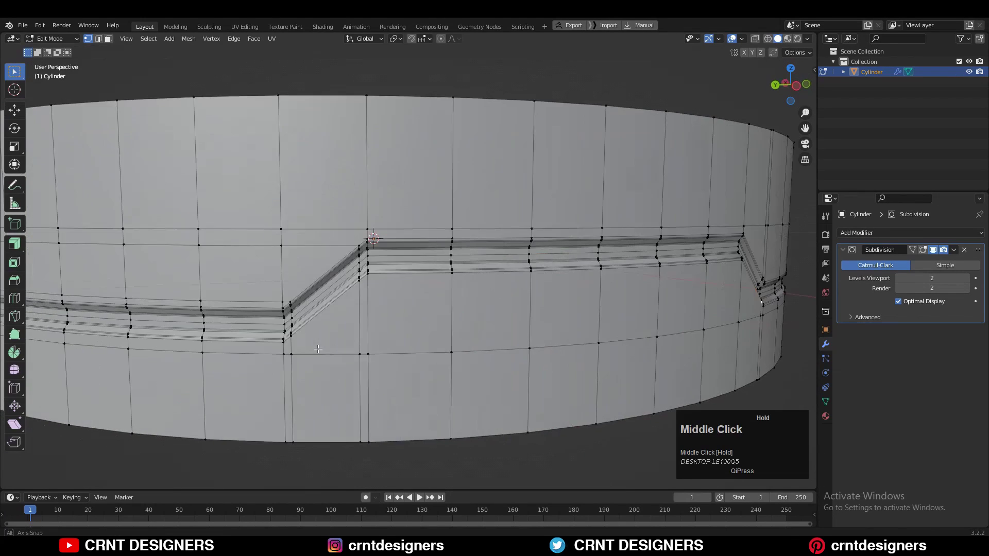
pyautogui.keyDown('shift'); pyautogui.click(416, 335); pyautogui.keyUp('shift')
pyautogui.scroll(3, 416, 335)
pyautogui.rightClick(526, 346)
pyautogui.click(508, 320)
# Step: Dissolve the excess vertical support edges running down from both lower corners of the groove
pyautogui.moveTo(664, 332); pyautogui.dragTo(622, 332, button='middle')
pyautogui.press('2')
pyautogui.keyDown('alt'); pyautogui.click(629, 341); pyautogui.keyUp('alt')
pyautogui.moveTo(226, 361); pyautogui.dragTo(265, 361, button='middle')
pyautogui.keyDown('alt'); pyautogui.keyDown('shift'); pyautogui.click(265, 361); pyautogui.keyUp('shift'); pyautogui.keyUp('alt')
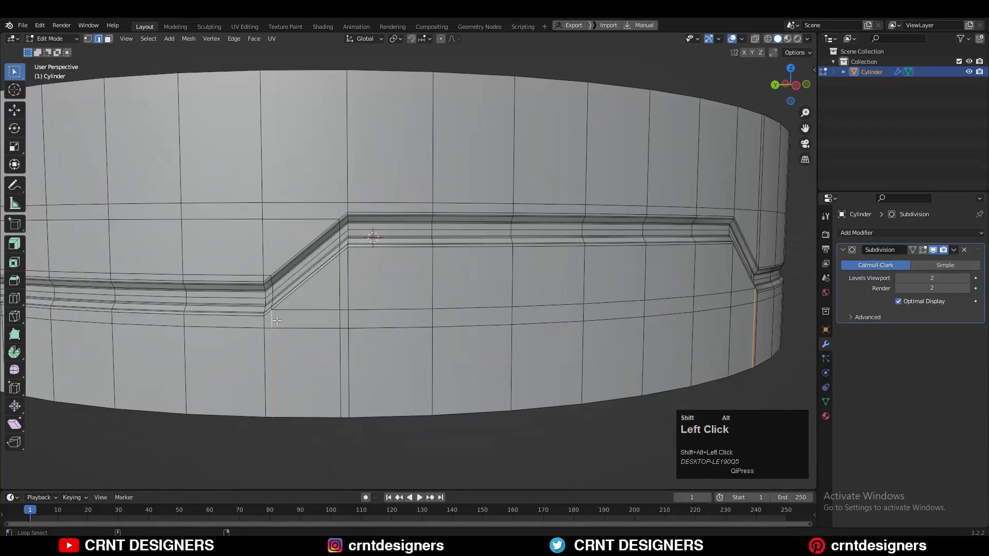
pyautogui.hotkey('ctrl', 'x')
pyautogui.scroll(-2, 288, 309)
# Step: Add a vertical support loop on the opposite angled section, slid close to the raised section's upper corner
pyautogui.keyDown('alt'); pyautogui.click(307, 288); pyautogui.keyUp('alt')
pyautogui.scroll(2, 260, 330)
pyautogui.press('1')
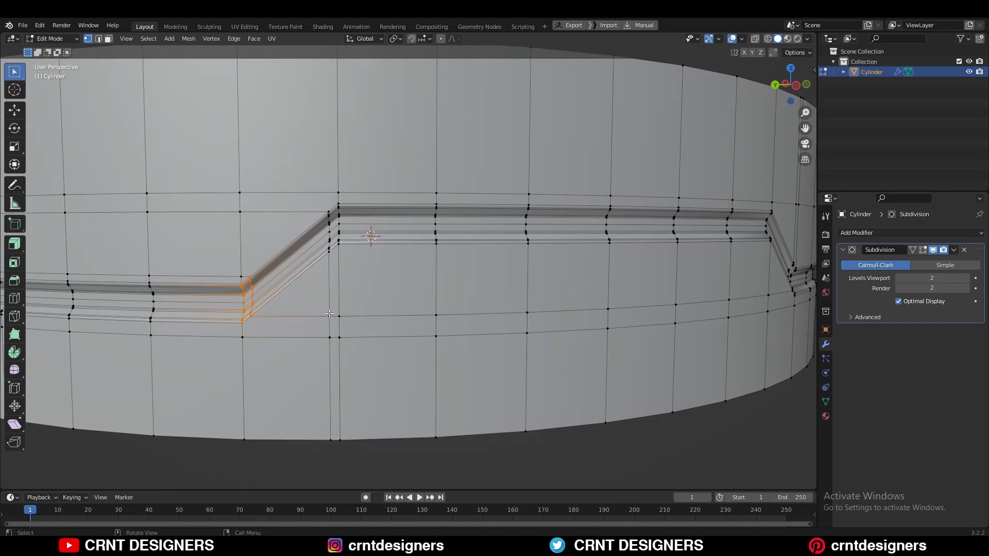
pyautogui.moveTo(329, 313); pyautogui.dragTo(311, 315, button='middle')
pyautogui.hotkey('ctrl', 'r')
pyautogui.click(673, 245)
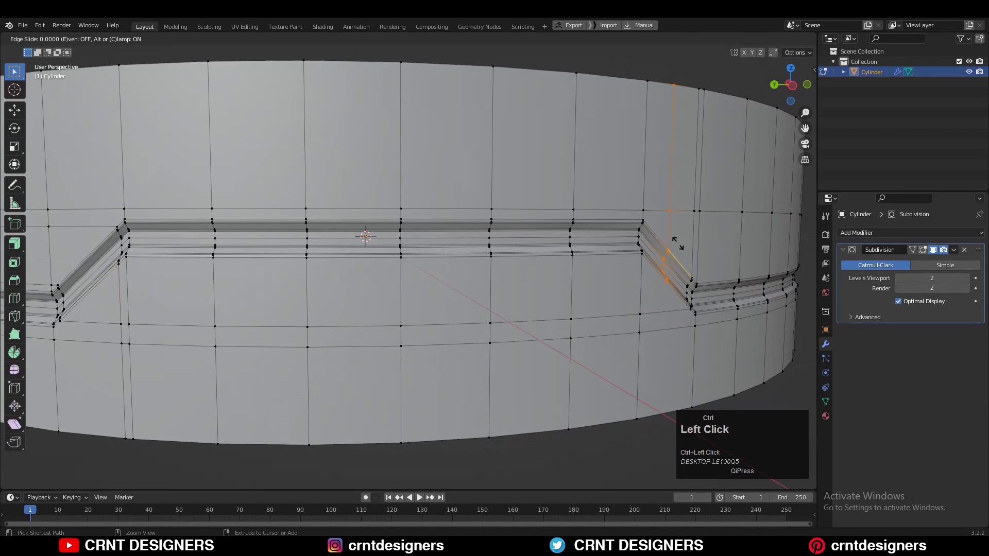
pyautogui.click(649, 235)
# Step: Connect the raised section's upper-corner support vertices beneath the groove and dissolve the excess vertical edges above the upper corner
pyautogui.click(647, 258)
pyautogui.keyDown('shift'); pyautogui.click(119, 264); pyautogui.keyUp('shift')
pyautogui.moveTo(507, 273); pyautogui.dragTo(469, 265, button='middle')
pyautogui.press('3')
pyautogui.moveTo(470, 259); pyautogui.dragTo(268, 258, button='middle')
pyautogui.press('1')
pyautogui.press('2')
pyautogui.keyDown('alt'); pyautogui.click(503, 170); pyautogui.keyUp('alt')
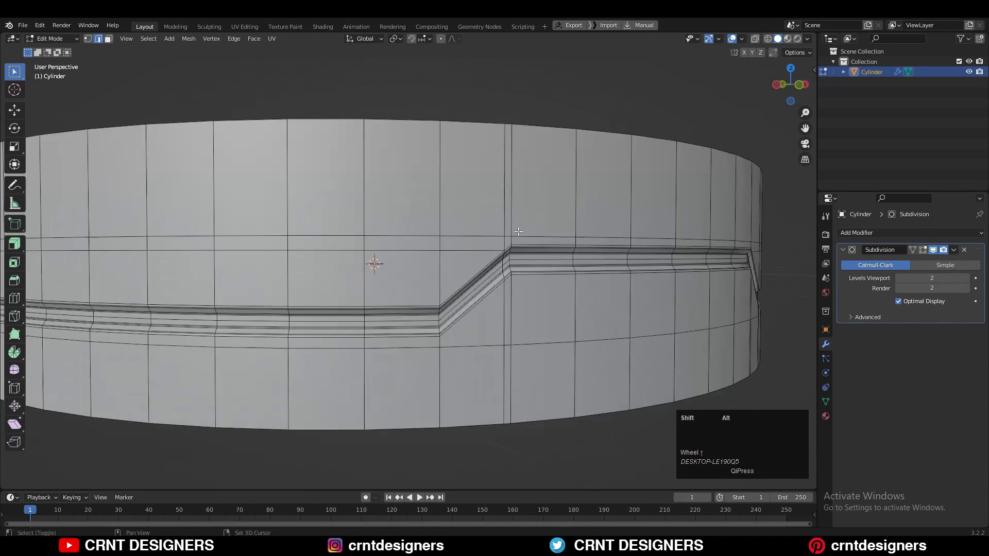
pyautogui.hotkey('ctrl', 'x')
# Step: Add a vertical support loop near the remaining lower corner and join the lower-corner support vertices with a horizontal edge path
pyautogui.press('1')
pyautogui.keyDown('shift'); pyautogui.moveTo(448, 330); pyautogui.dragTo(294, 313, button='middle'); pyautogui.keyUp('shift')
pyautogui.hotkey('ctrl', 'r')
pyautogui.click(479, 320)
pyautogui.keyDown('ctrl'); pyautogui.click(437, 317); pyautogui.keyUp('ctrl')
pyautogui.click(326, 312)
pyautogui.keyDown('shift'); pyautogui.click(513, 315); pyautogui.keyUp('shift')
pyautogui.press('j')
# Step: Dissolve the excess vertical support edges below the groove's corners and check the smoothed shape in Object Mode
pyautogui.press('2')
pyautogui.moveTo(464, 315); pyautogui.dragTo(531, 309, button='middle')
pyautogui.keyDown('alt'); pyautogui.click(371, 345); pyautogui.keyUp('alt')
pyautogui.hotkey('ctrl', 'x')
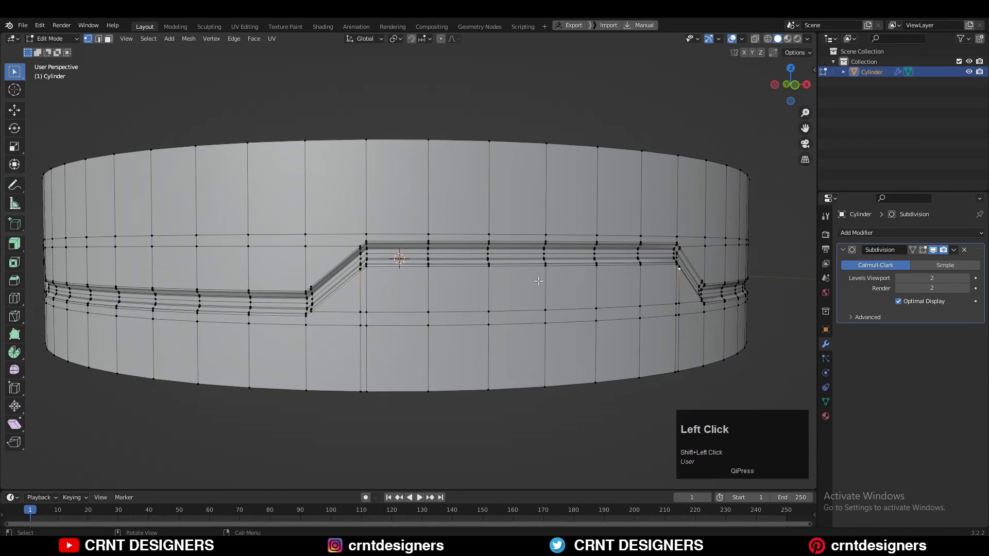
pyautogui.keyDown('alt'); pyautogui.keyDown('shift'); pyautogui.click(675, 291); pyautogui.keyUp('shift'); pyautogui.keyUp('alt')
pyautogui.hotkey('ctrl', 'x')
pyautogui.press('Tab')
pyautogui.moveTo(276, 317); pyautogui.dragTo(502, 317, button='middle')
pyautogui.scroll(-2, 503, 317)
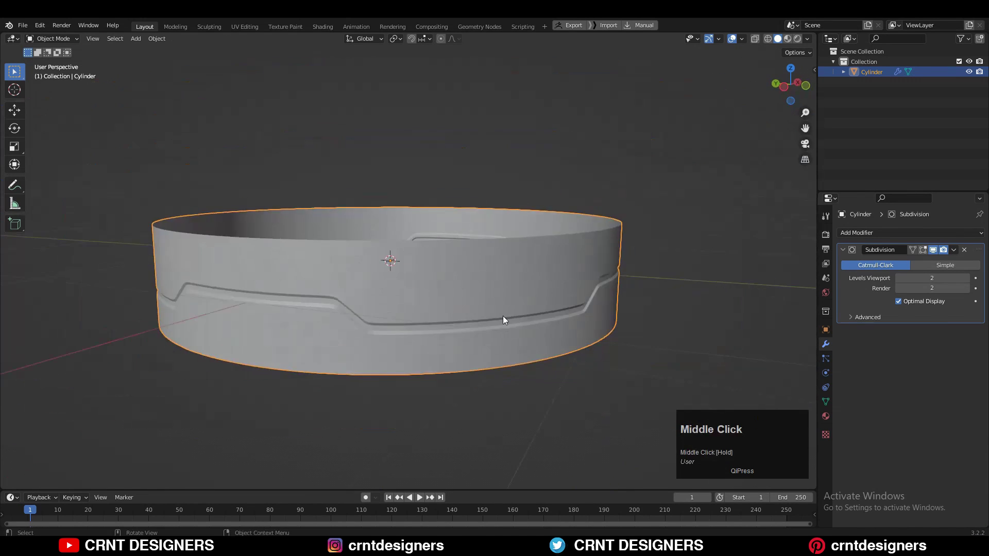
# Step: In the right orthographic view, connect the two outer upper-corner vertices with a straight edge path above the lowered section
pyautogui.press('Tab')
pyautogui.scroll(2, 495, 326)
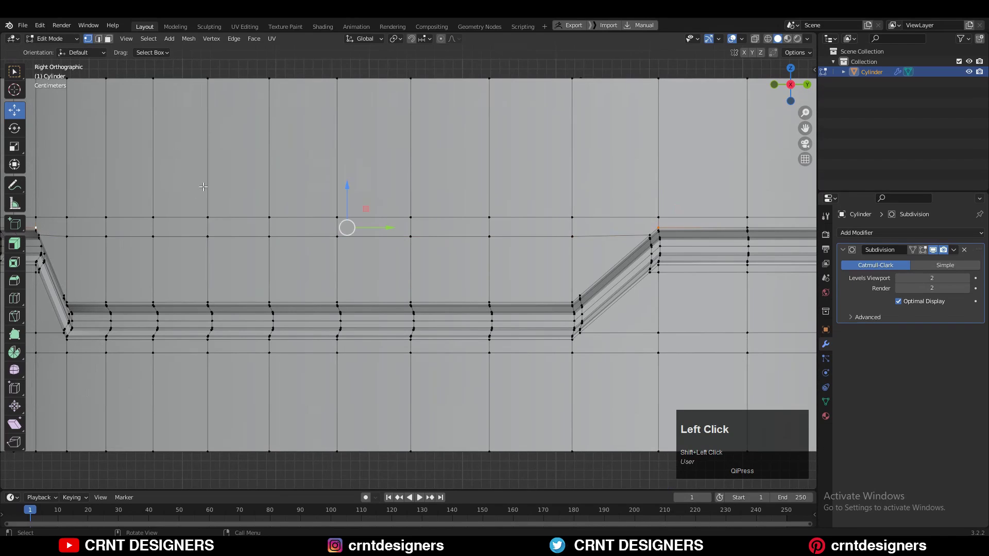
pyautogui.rightClick(204, 187)
pyautogui.click(203, 187)
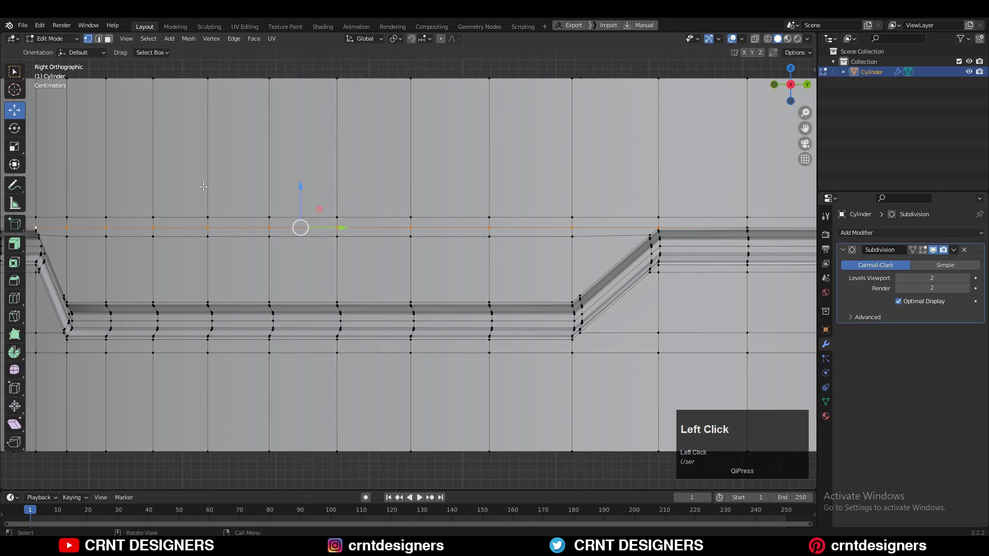
pyautogui.moveTo(191, 223); pyautogui.dragTo(268, 288, button='middle')
# Step: Connect the support vertices at the lowered section's corners and dissolve the excess vertical edges above them
pyautogui.scroll(-3, 179, 256)
pyautogui.scroll(3, 311, 294)
pyautogui.scroll(-3, 237, 289)
pyautogui.keyDown('shift'); pyautogui.click(213, 290); pyautogui.keyUp('shift')
pyautogui.press('2')
pyautogui.hotkey('ctrl', 'x')
pyautogui.moveTo(521, 268); pyautogui.dragTo(330, 283, button='middle')
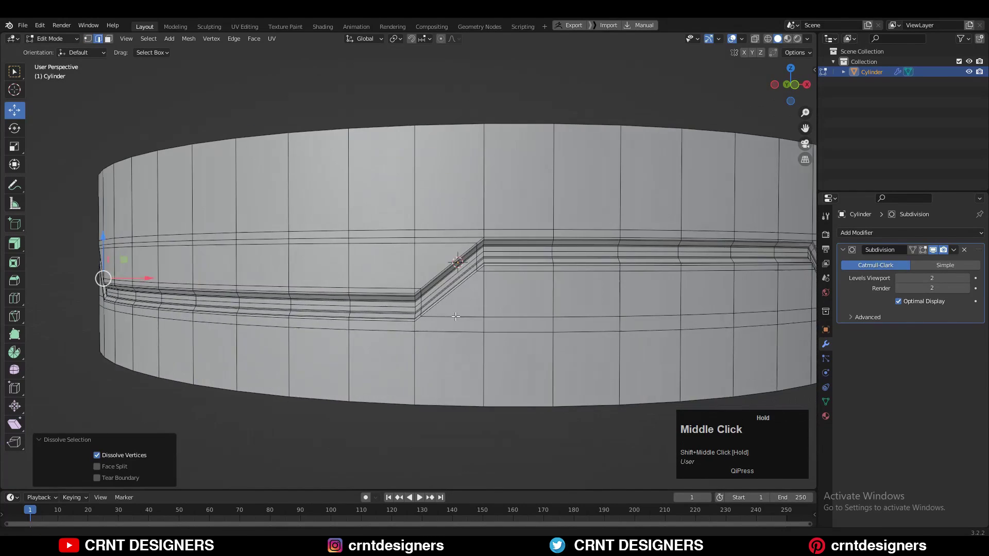
# Step: Connect the two outer lower-corner vertices with an edge path beneath the raised section
pyautogui.press('1')
pyautogui.moveTo(515, 288); pyautogui.dragTo(536, 309, button='middle')
pyautogui.scroll(-4, 616, 335)
pyautogui.scroll(3, 536, 309)
pyautogui.keyDown('shift'); pyautogui.moveTo(721, 282); pyautogui.dragTo(495, 285, button='middle'); pyautogui.keyUp('shift')
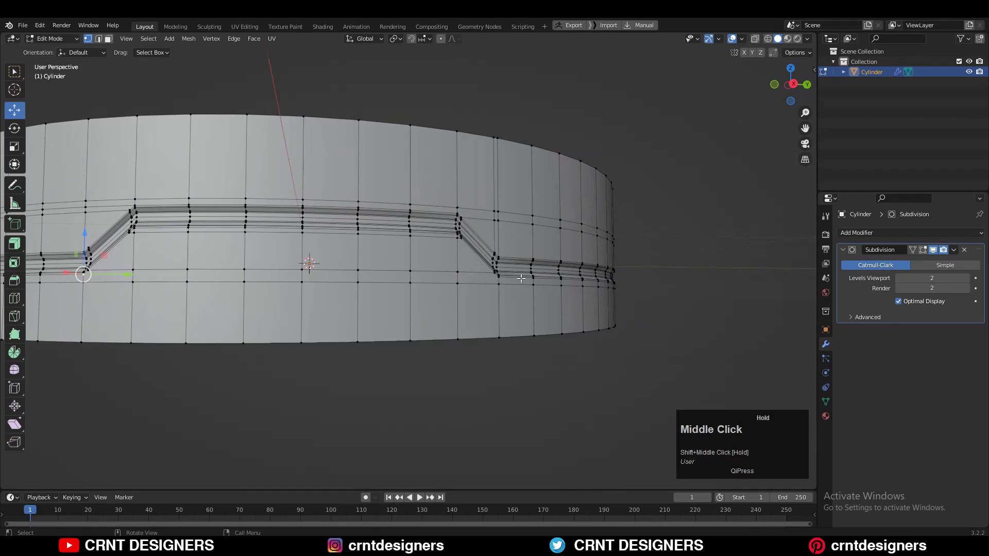
pyautogui.rightClick(422, 305)
pyautogui.click(422, 305)
# Step: Connect the next outer corner vertices with edge paths below the groove and above the neighbouring lowered section
pyautogui.scroll(2, 495, 284)
pyautogui.keyDown('shift'); pyautogui.moveTo(511, 364); pyautogui.dragTo(437, 309, button='middle'); pyautogui.keyUp('shift')
pyautogui.click(526, 335)
pyautogui.keyDown('shift'); pyautogui.click(484, 302); pyautogui.keyUp('shift')
pyautogui.rightClick(485, 302)
pyautogui.click(485, 302)
pyautogui.click(415, 216)
pyautogui.moveTo(666, 253); pyautogui.dragTo(526, 253, button='middle')
pyautogui.click(271, 198)
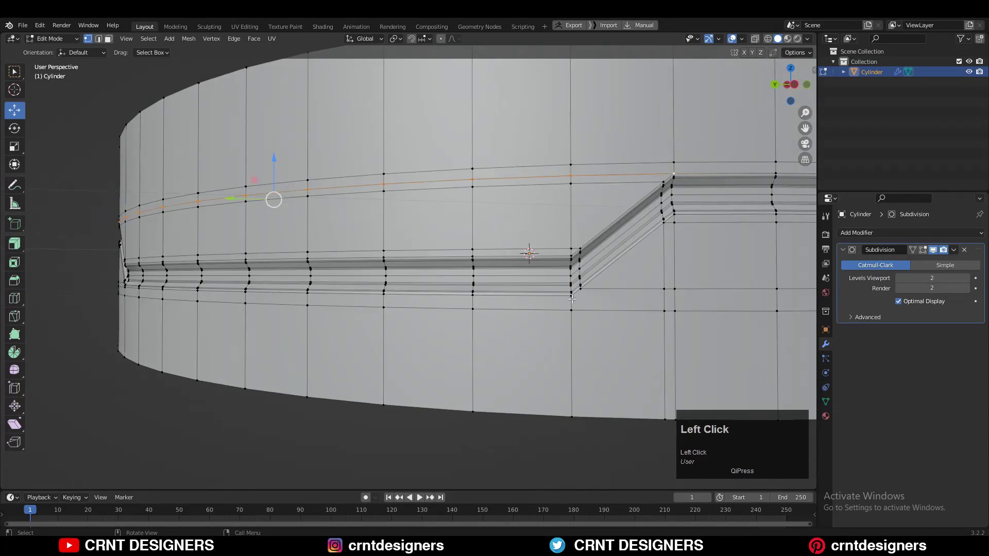
# Step: Connect the outer lower-corner vertices at both ends of the following raised section with an edge path beneath it
pyautogui.scroll(-3, 617, 249)
pyautogui.moveTo(617, 249); pyautogui.dragTo(582, 250, button='middle')
pyautogui.scroll(1, 582, 251)
pyautogui.keyDown('shift'); pyautogui.click(650, 305); pyautogui.keyUp('shift')
pyautogui.rightClick(657, 308)
pyautogui.click(657, 308)
pyautogui.keyDown('shift'); pyautogui.moveTo(657, 308); pyautogui.dragTo(599, 300, button='middle'); pyautogui.keyUp('shift')
# Step: Inspect the face loops at the groove corners and dissolve the excess vertical support edges below the raised section's upper corner
pyautogui.scroll(-3, 360, 207)
pyautogui.scroll(2, 600, 299)
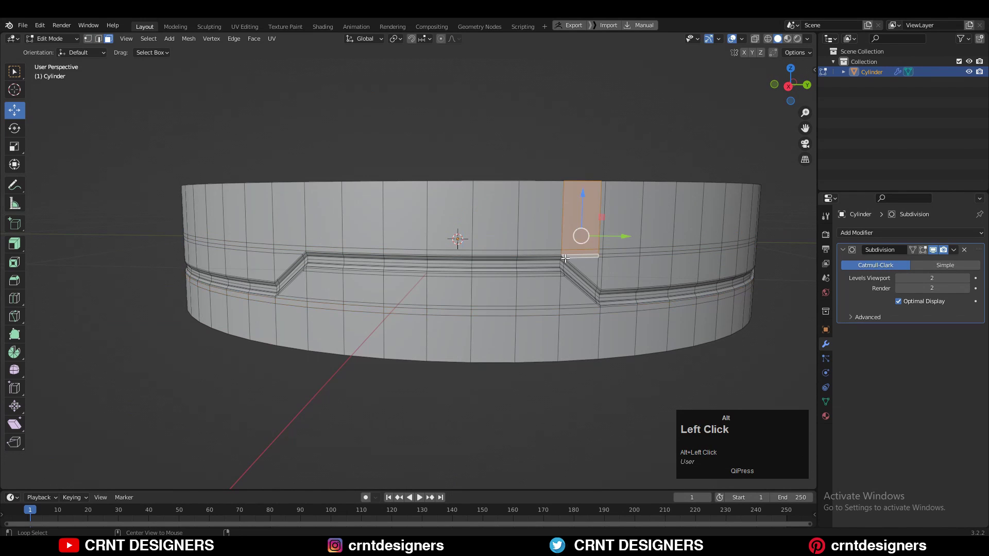
pyautogui.moveTo(573, 272); pyautogui.dragTo(561, 273, button='middle')
pyautogui.scroll(2, 561, 273)
pyautogui.scroll(-4, 577, 278)
pyautogui.moveTo(609, 293); pyautogui.dragTo(539, 289, button='middle')
pyautogui.scroll(3, 539, 288)
pyautogui.moveTo(595, 276); pyautogui.dragTo(466, 252, button='middle')
pyautogui.press('2')
pyautogui.hotkey('ctrl', 'x')
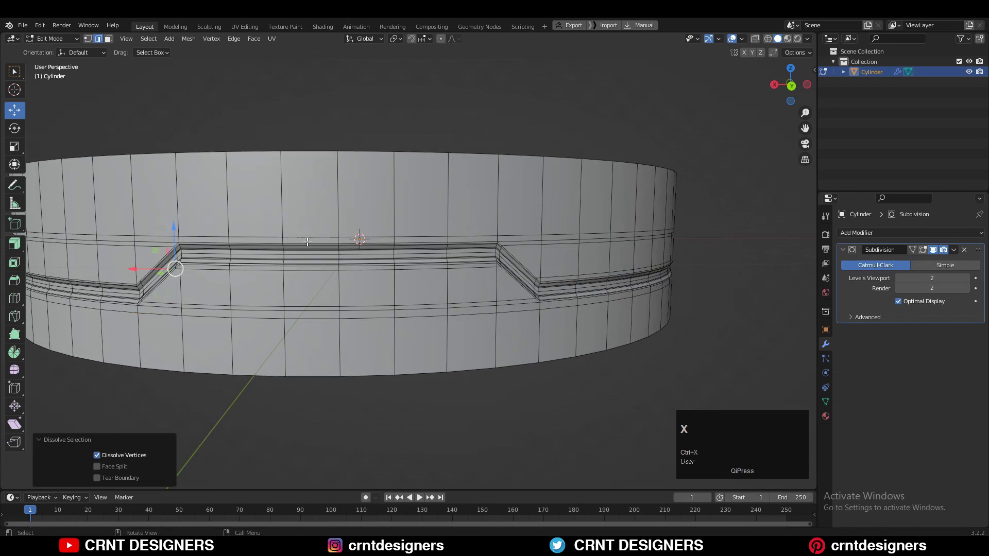
# Step: Connect the lower-corner support vertices just above the lowered section and dissolve the remaining excess vertical edges around the groove
pyautogui.press('1')
pyautogui.moveTo(176, 247); pyautogui.dragTo(330, 299, button='middle')
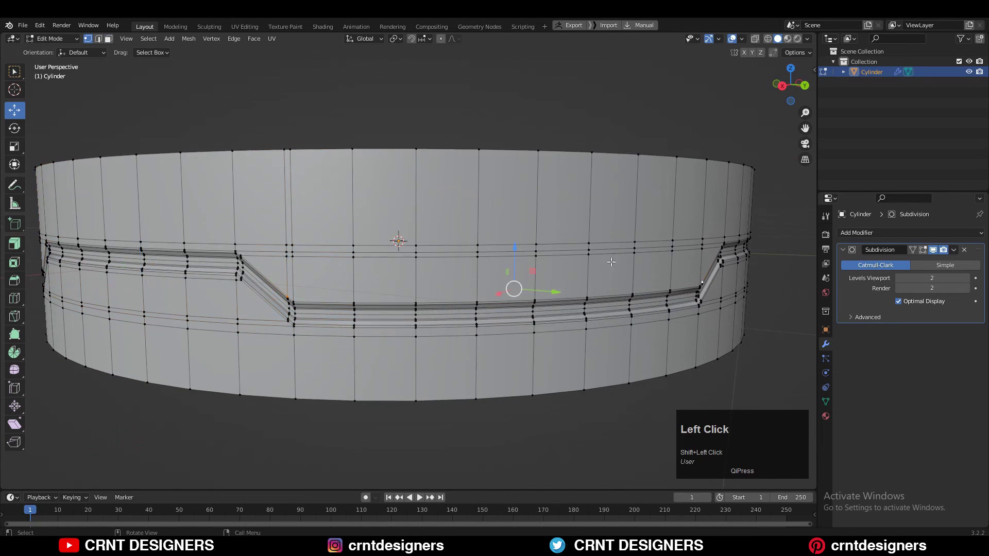
pyautogui.scroll(-2, 290, 272)
pyautogui.press('3')
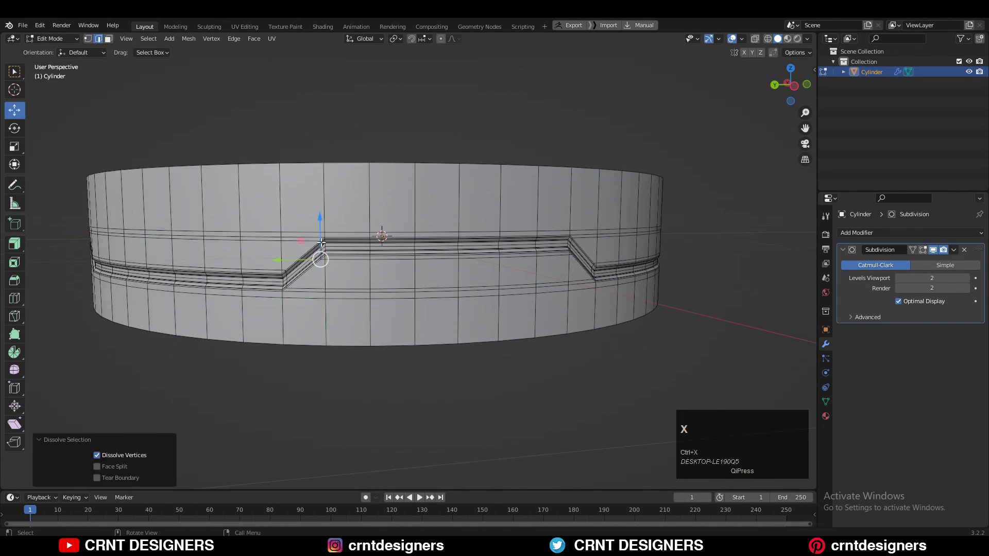
# Step: Examine the face loops above, below and across the groove's slanted corners all around the cylinder
pyautogui.moveTo(365, 268); pyautogui.dragTo(438, 269, button='middle')
pyautogui.keyDown('alt'); pyautogui.click(304, 224); pyautogui.keyUp('alt')
pyautogui.moveTo(305, 224); pyautogui.dragTo(392, 236, button='middle')
pyautogui.scroll(1, 224, 276)
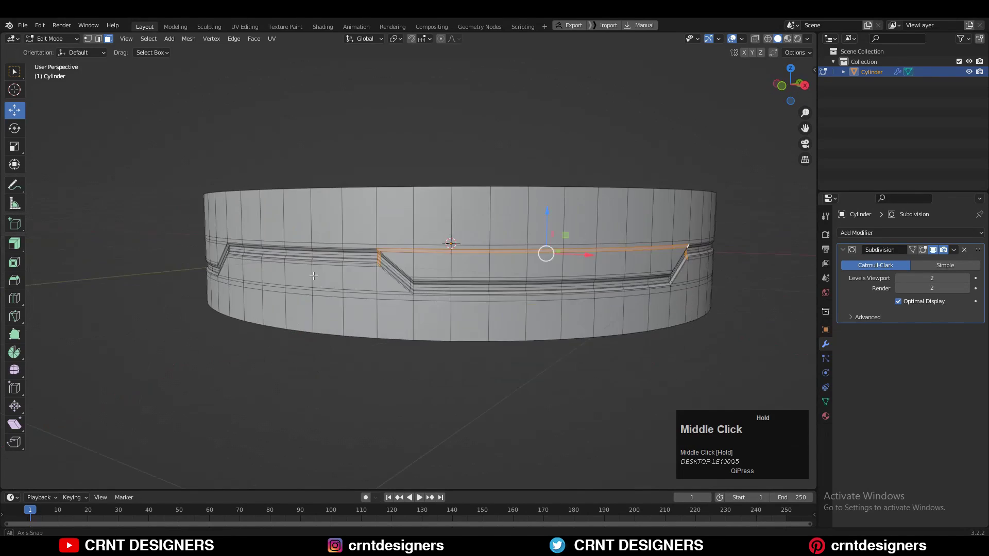
pyautogui.moveTo(313, 276); pyautogui.dragTo(260, 276, button='middle')
pyautogui.scroll(1, 260, 276)
pyautogui.keyDown('alt'); pyautogui.click(551, 292); pyautogui.keyUp('alt')
pyautogui.moveTo(551, 292); pyautogui.dragTo(304, 284, button='middle')
pyautogui.keyDown('alt'); pyautogui.click(437, 286); pyautogui.keyUp('alt')
pyautogui.keyDown('alt'); pyautogui.click(508, 279); pyautogui.keyUp('alt')
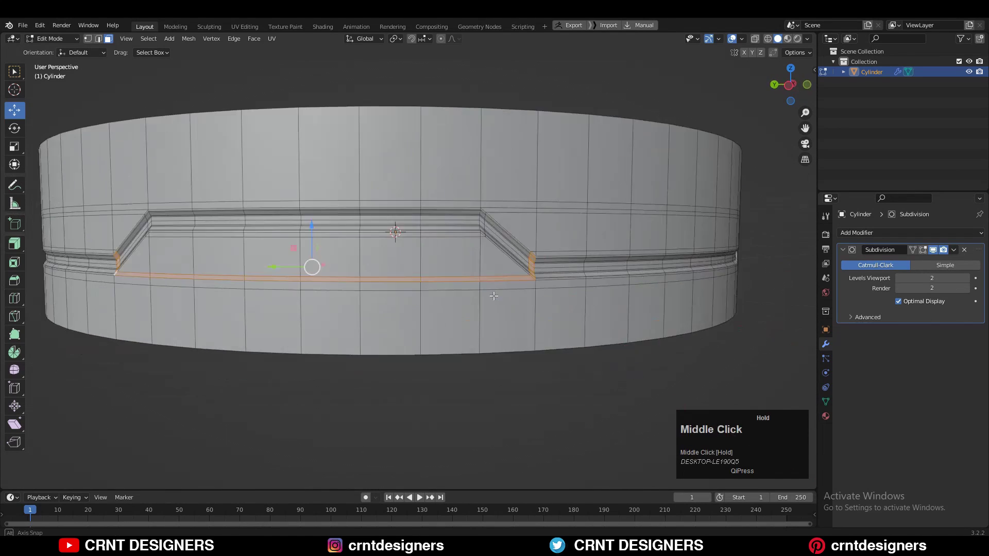
pyautogui.moveTo(494, 296)
pyautogui.mouseDown(button='middle')
pyautogui.moveTo(566, 317)
pyautogui.moveTo(500, 301)
pyautogui.mouseUp(button='middle')
pyautogui.scroll(-3, 588, 324)
pyautogui.scroll(1, 587, 324)
pyautogui.press('3')
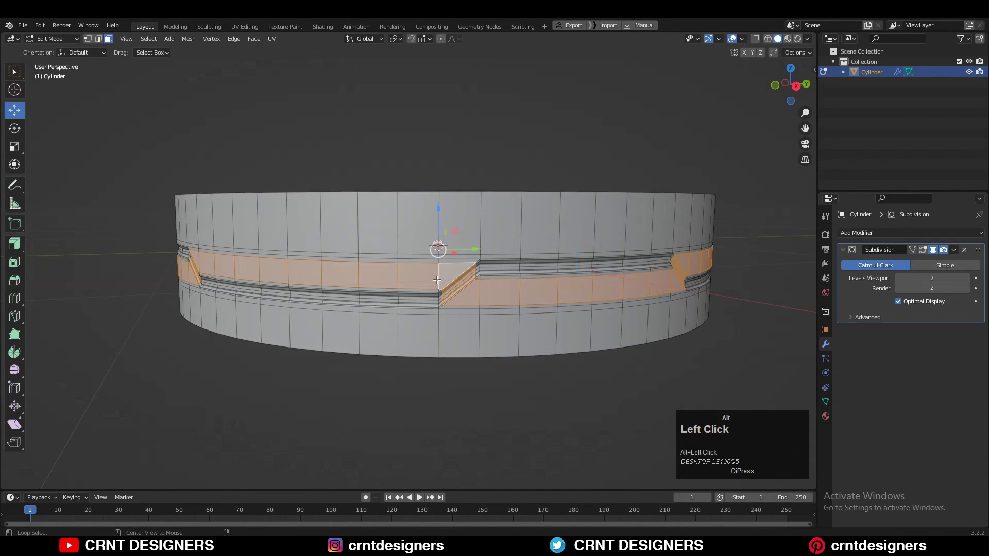
pyautogui.scroll(-3, 437, 280)
pyautogui.moveTo(437, 280); pyautogui.dragTo(560, 289, button='middle')
pyautogui.scroll(3, 399, 333)
pyautogui.moveTo(400, 334); pyautogui.dragTo(464, 307, button='middle')
pyautogui.scroll(3, 480, 303)
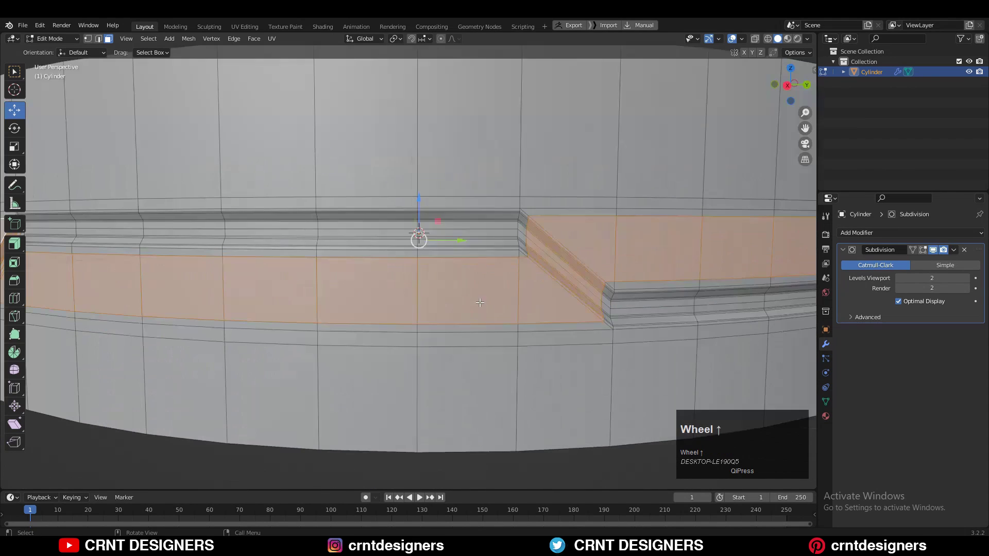
# Step: Try three evenly spaced loop cuts through the face band that crosses the groove at its slanted sections
pyautogui.click(567, 254)
pyautogui.scroll(-5, 566, 254)
pyautogui.moveTo(566, 299); pyautogui.dragTo(568, 301, button='middle')
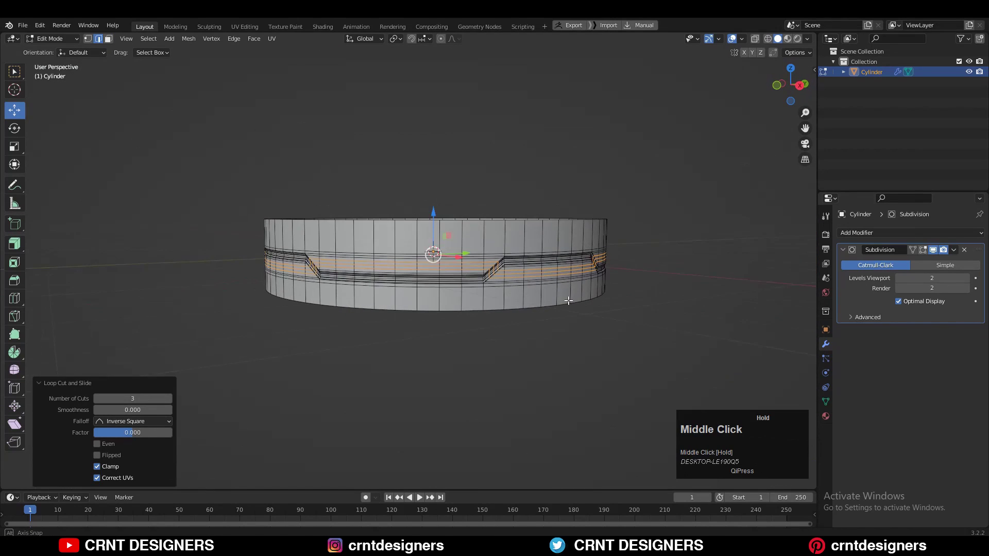
pyautogui.click(575, 304)
pyautogui.scroll(2, 560, 318)
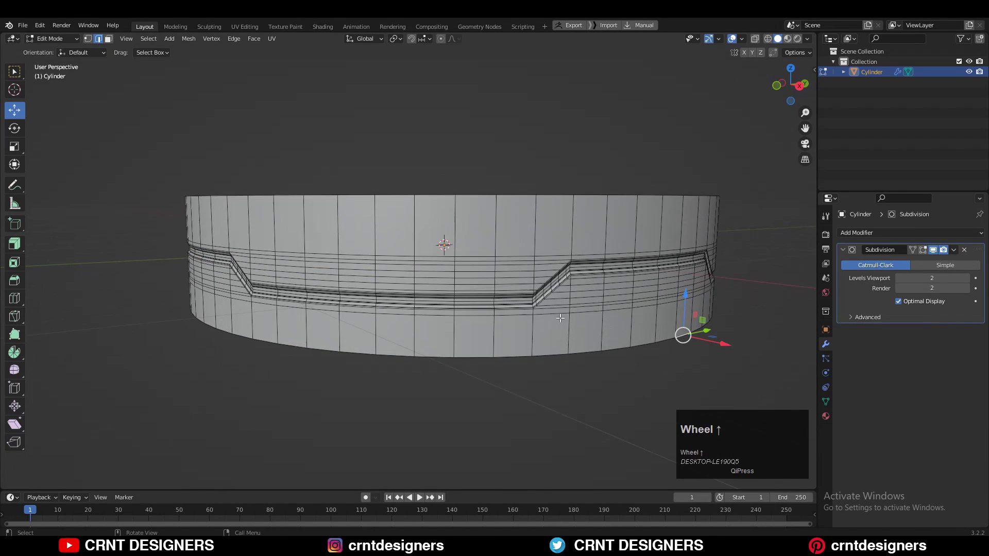
pyautogui.click(552, 288)
pyautogui.rightClick(552, 288)
pyautogui.click(568, 376)
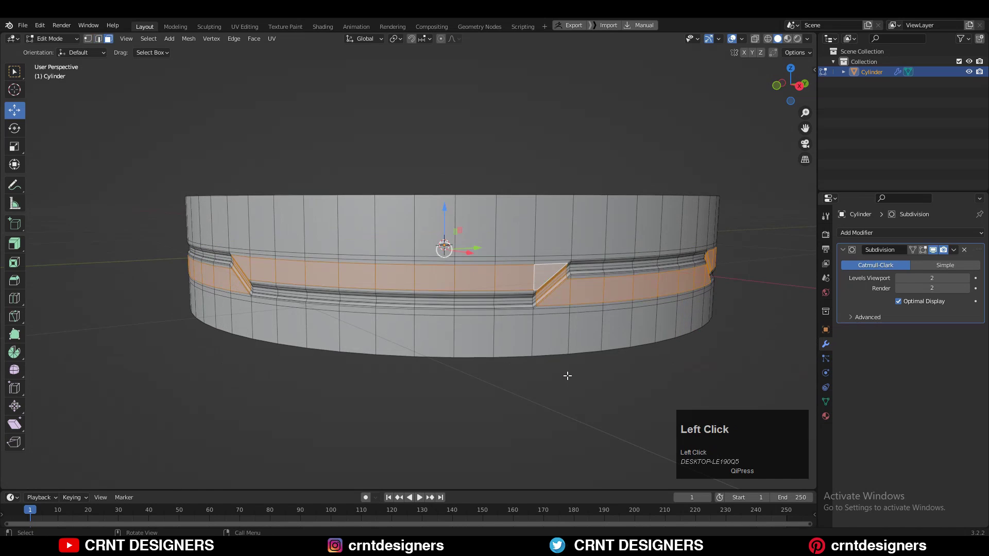
# Step: Save the file and return to Object Mode to view the smoothed cylinder and its groove
pyautogui.press('Tab')
pyautogui.scroll(-2, 561, 348)
pyautogui.moveTo(400, 340); pyautogui.dragTo(477, 364, button='middle')
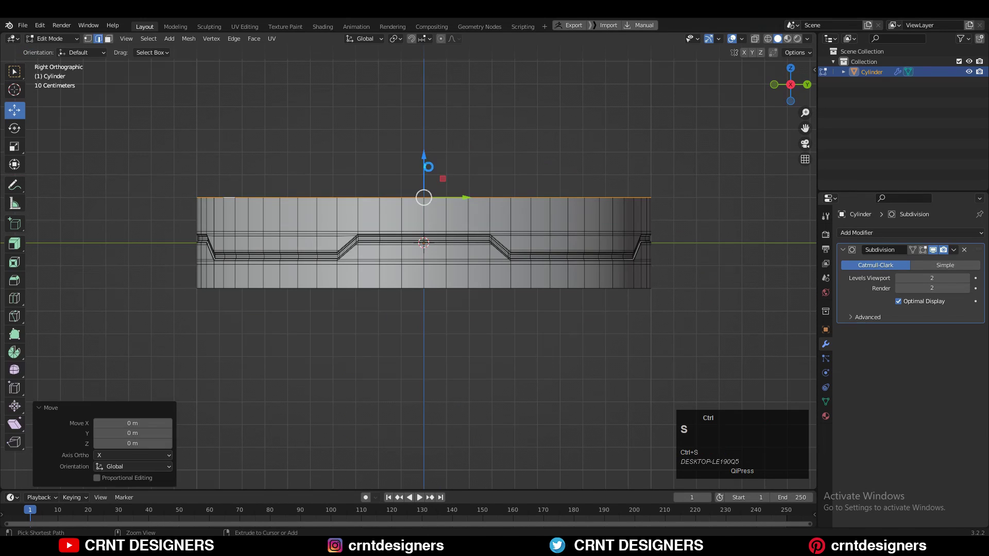
pyautogui.hotkey('ctrl', 's')
pyautogui.press('Tab')
pyautogui.moveTo(586, 161); pyautogui.dragTo(470, 228, button='middle')
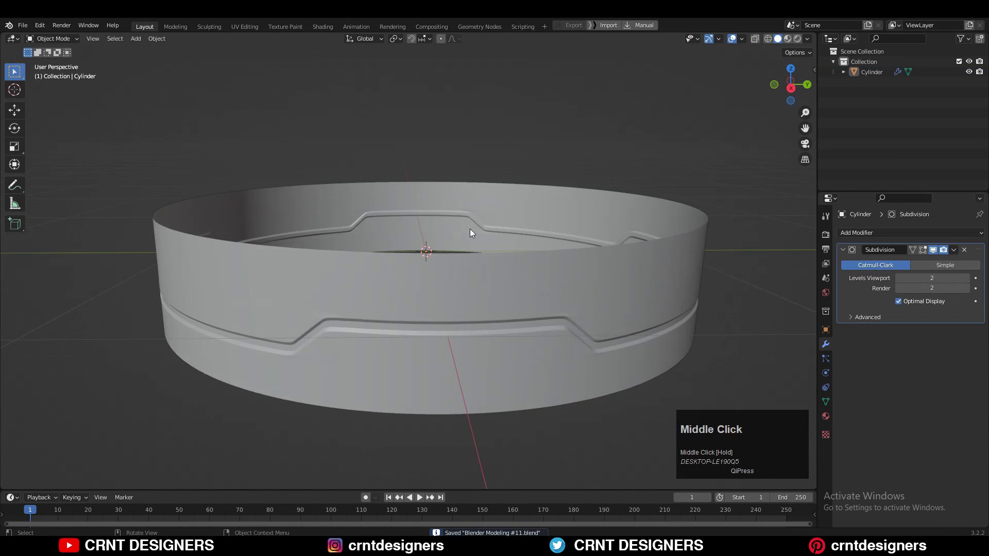
pyautogui.scroll(4, 508, 263)
# Step: Switch the viewport lighting to MatCap and check the shading along the cylinder's groove
pyautogui.click(807, 39)
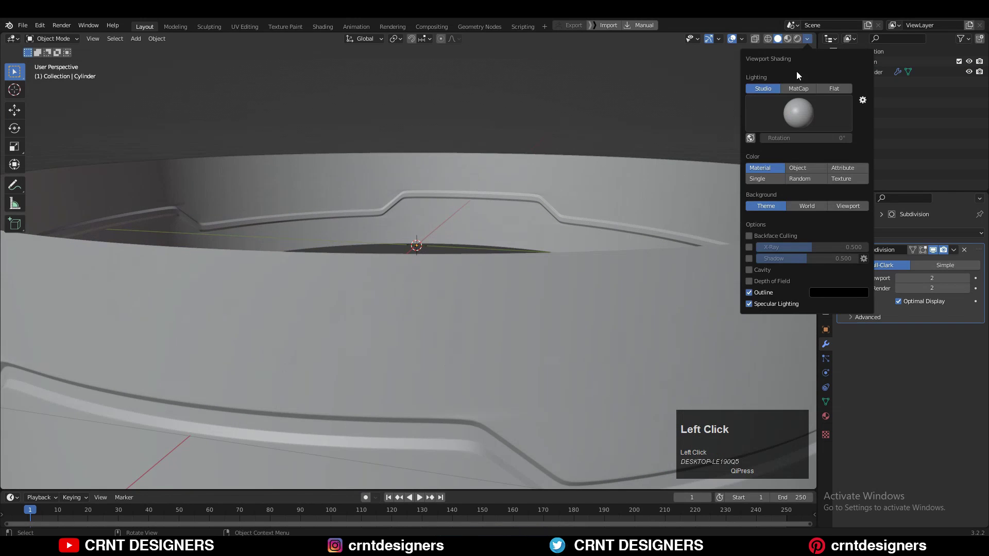
pyautogui.click(800, 88)
pyautogui.scroll(-4, 515, 186)
pyautogui.moveTo(410, 227)
pyautogui.mouseDown(button='middle')
pyautogui.moveTo(438, 176)
pyautogui.moveTo(428, 223)
pyautogui.moveTo(484, 230)
pyautogui.mouseUp(button='middle')
pyautogui.click(439, 176)
pyautogui.scroll(2, 453, 232)
pyautogui.moveTo(353, 232); pyautogui.dragTo(372, 231, button='middle')
pyautogui.scroll(1, 412, 231)
pyautogui.moveTo(442, 232); pyautogui.dragTo(449, 231, button='middle')
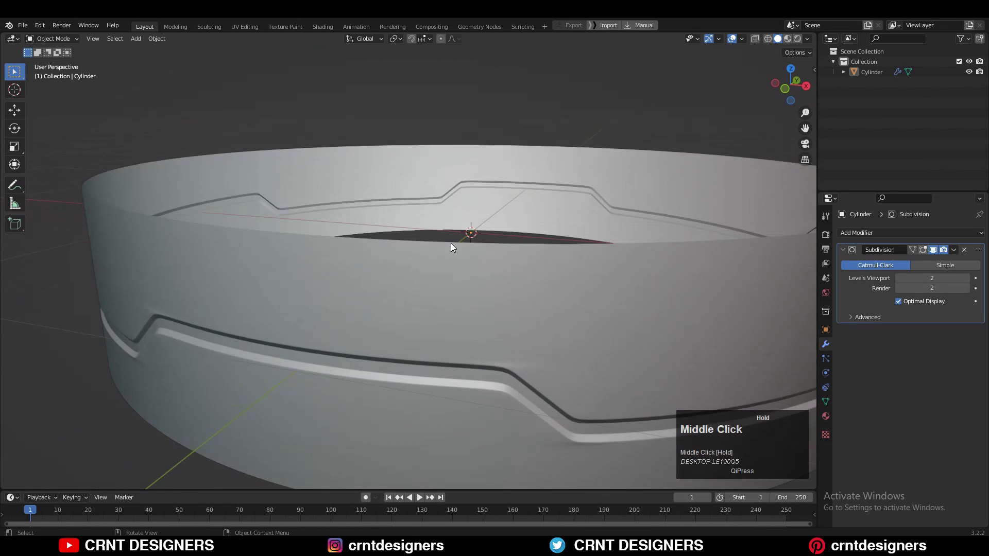
# Step: Select the extra horizontal edge loops above and below the groove, dissolve them and return to Object Mode
pyautogui.moveTo(450, 244); pyautogui.dragTo(597, 332, button='middle')
pyautogui.scroll(4, 558, 223)
pyautogui.press('Tab')
pyautogui.moveTo(487, 249); pyautogui.dragTo(524, 333, button='middle')
pyautogui.keyDown('alt'); pyautogui.keyDown('shift'); pyautogui.click(525, 333); pyautogui.keyUp('shift'); pyautogui.keyUp('alt')
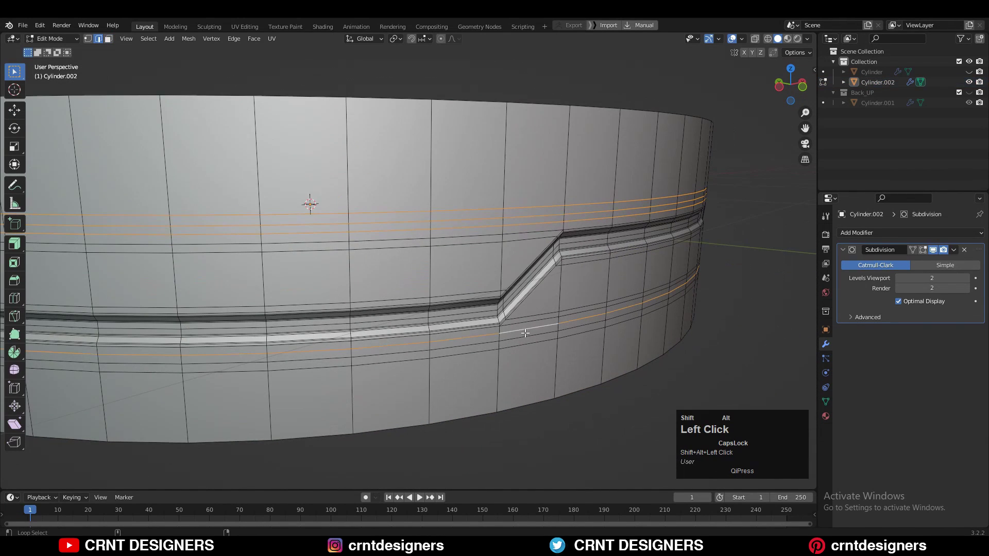
pyautogui.press('Tab')
pyautogui.scroll(-2, 560, 300)
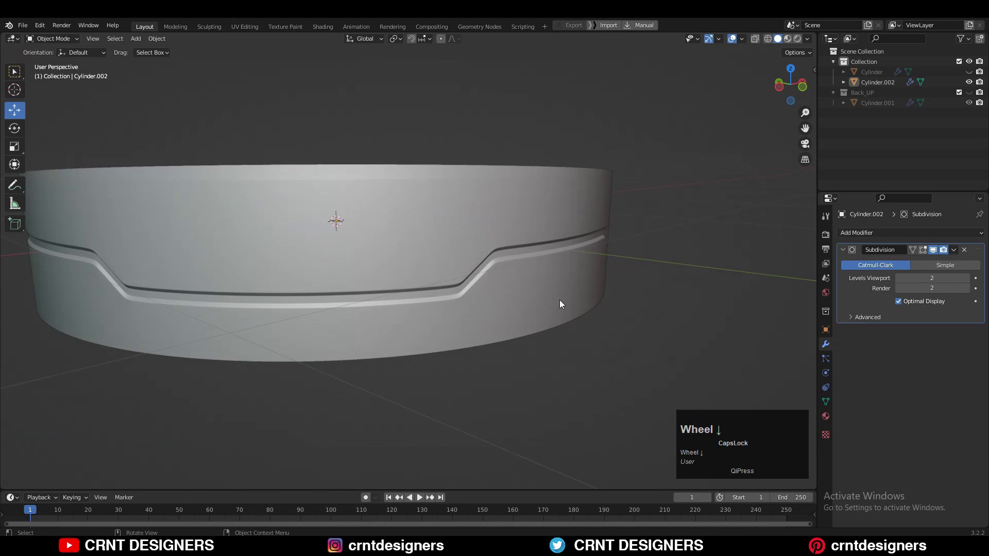
# Step: Examine the smoothed groove corners and surface shading from several sides of the cylinder
pyautogui.moveTo(559, 299); pyautogui.dragTo(582, 253, button='middle')
pyautogui.click(638, 242)
pyautogui.moveTo(360, 269); pyautogui.dragTo(298, 266, button='middle')
pyautogui.moveTo(414, 288); pyautogui.dragTo(511, 284, button='middle')
pyautogui.scroll(-5, 511, 283)
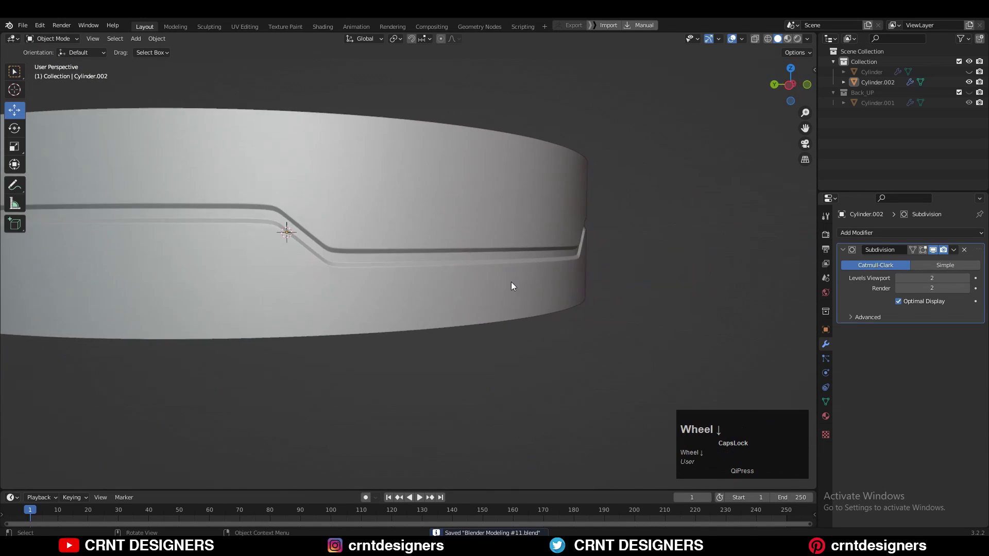
pyautogui.click(355, 261)
pyautogui.press('Tab')
pyautogui.scroll(1, 407, 269)
pyautogui.scroll(3, 435, 279)
pyautogui.press('Tab')
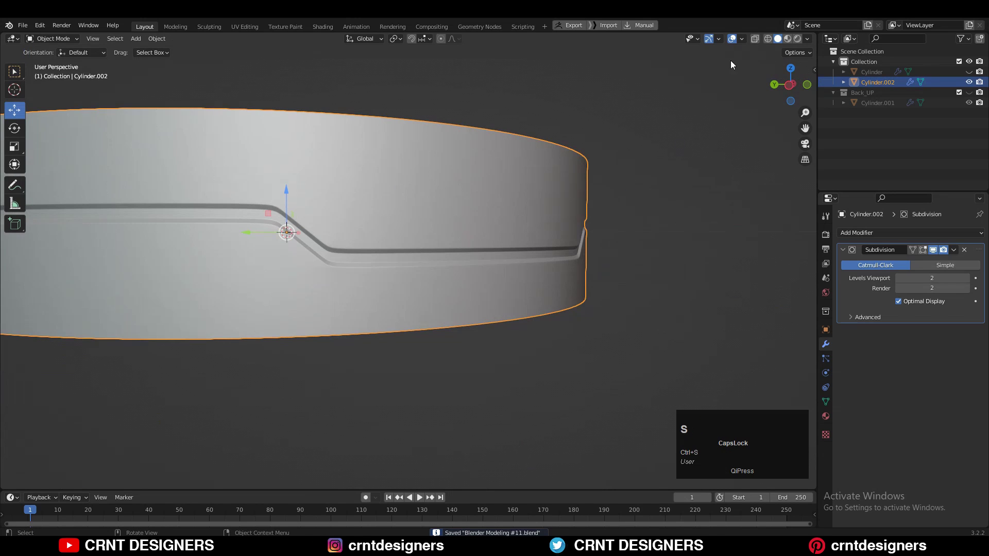
pyautogui.click(741, 39)
pyautogui.click(496, 107)
pyautogui.scroll(-4, 496, 109)
pyautogui.moveTo(474, 154); pyautogui.dragTo(519, 179, button='middle')
pyautogui.scroll(1, 519, 178)
pyautogui.scroll(3, 519, 182)
# Step: Add one centred loop cut to the side wall above the groove and another below it
pyautogui.press('Tab')
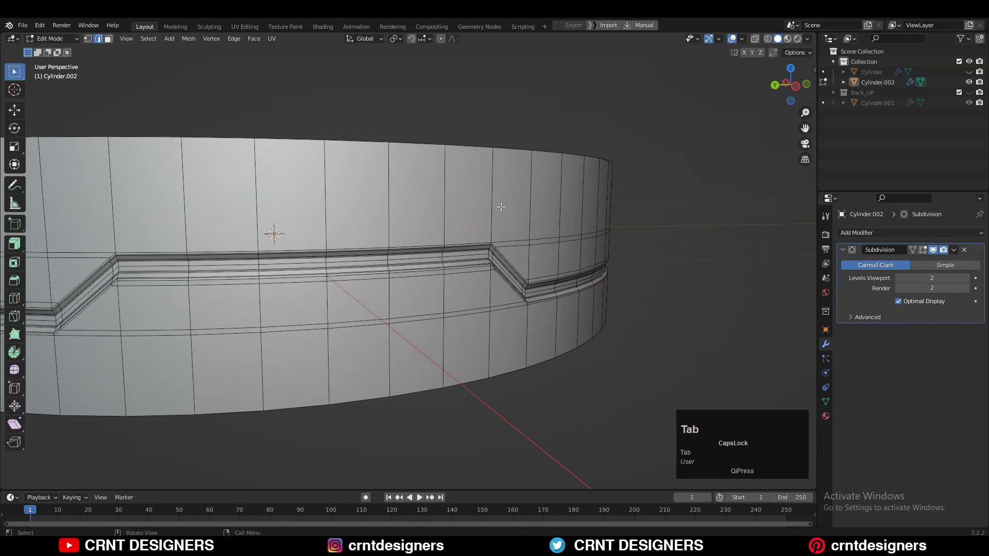
pyautogui.click(471, 195)
pyautogui.rightClick(471, 196)
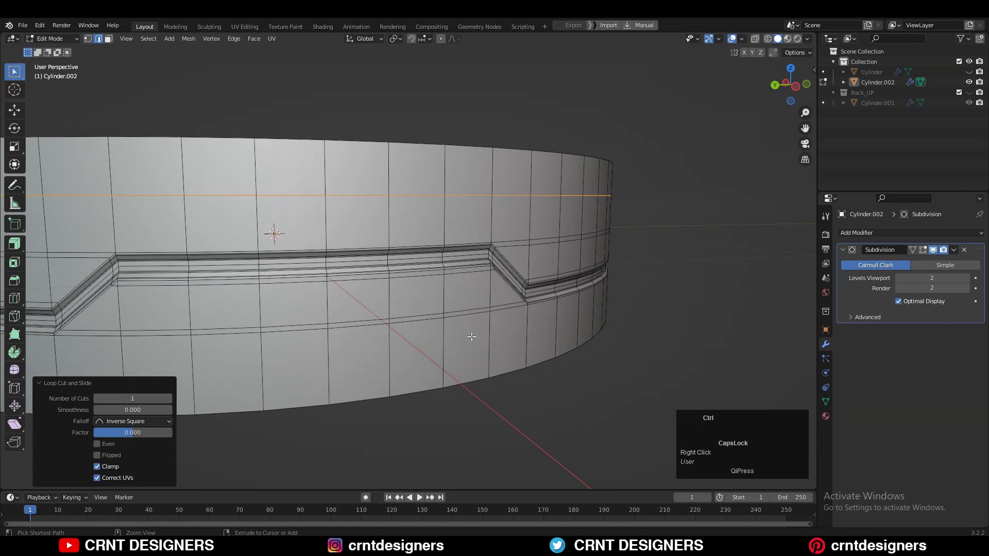
pyautogui.moveTo(539, 261); pyautogui.dragTo(633, 129, button='middle')
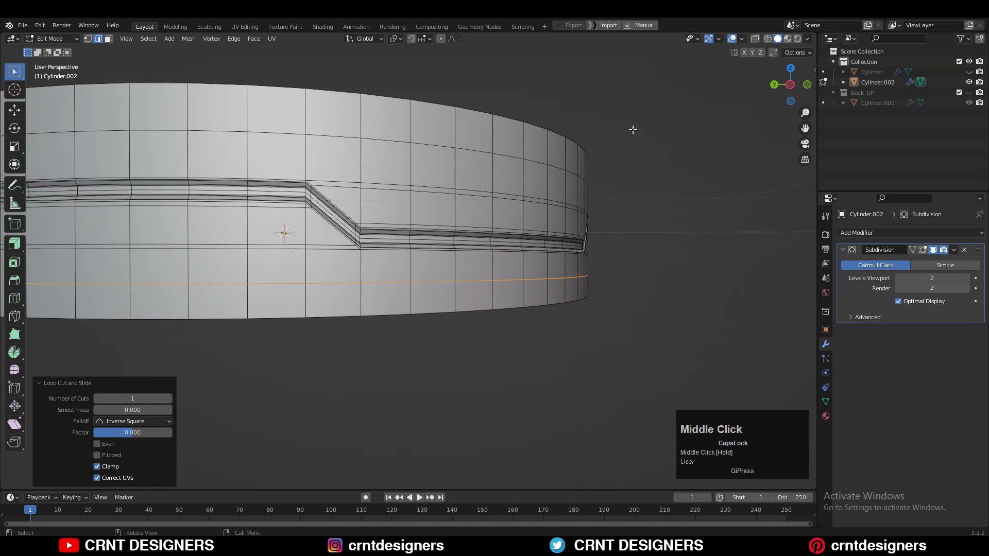
# Step: Return to Object Mode, hide the viewport overlays and save the file
pyautogui.click(790, 85)
pyautogui.press('Tab')
pyautogui.hotkey('alt', 'shift', 'z')
pyautogui.hotkey('ctrl', 's')
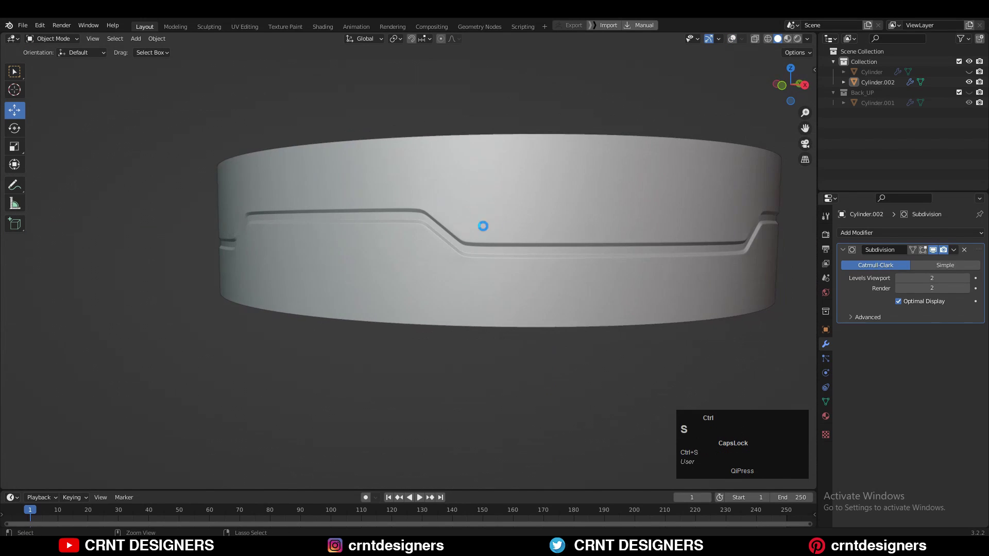